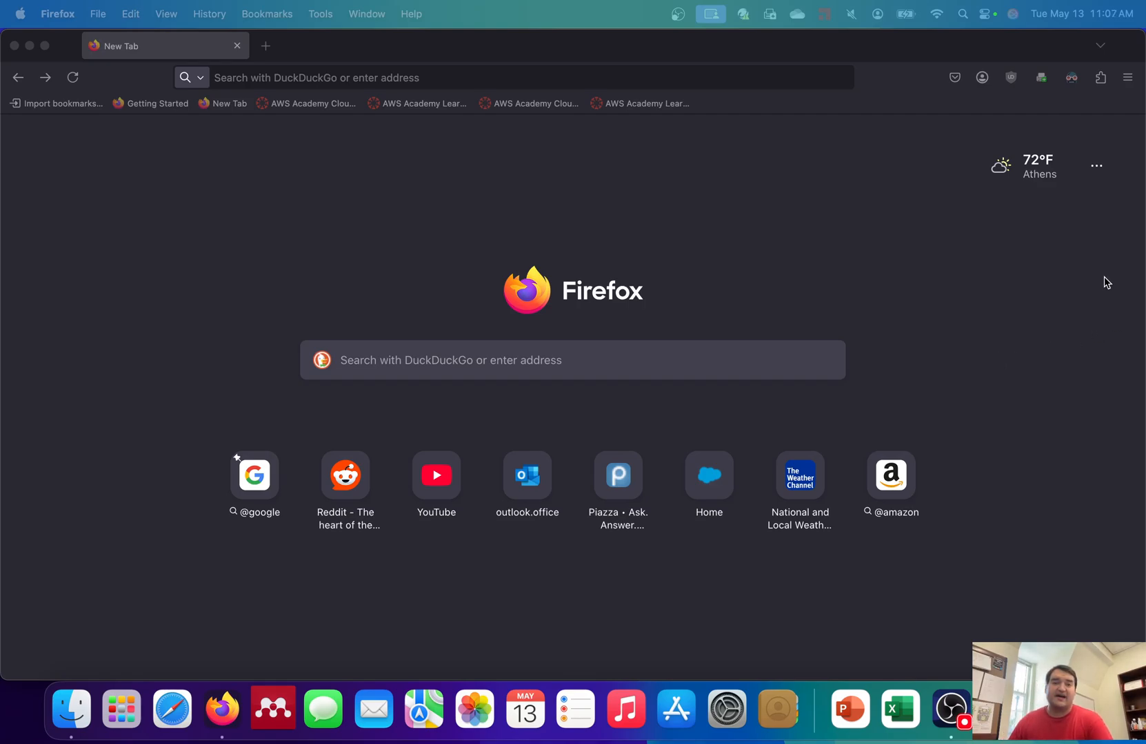
- Open the Apple menu from the macOS menu bar
left_click(22, 9)
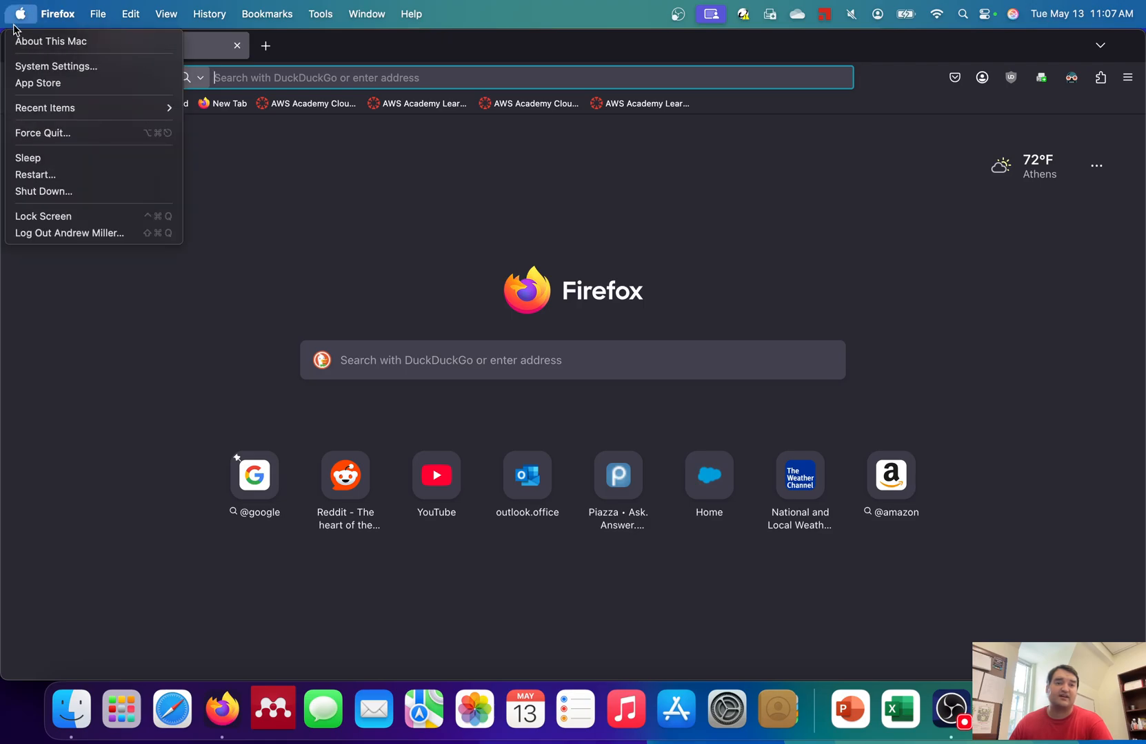
- Confirm in About This Mac that the chip is Apple M1 Pro with 32 GB memory, then close it
left_click(22, 44)
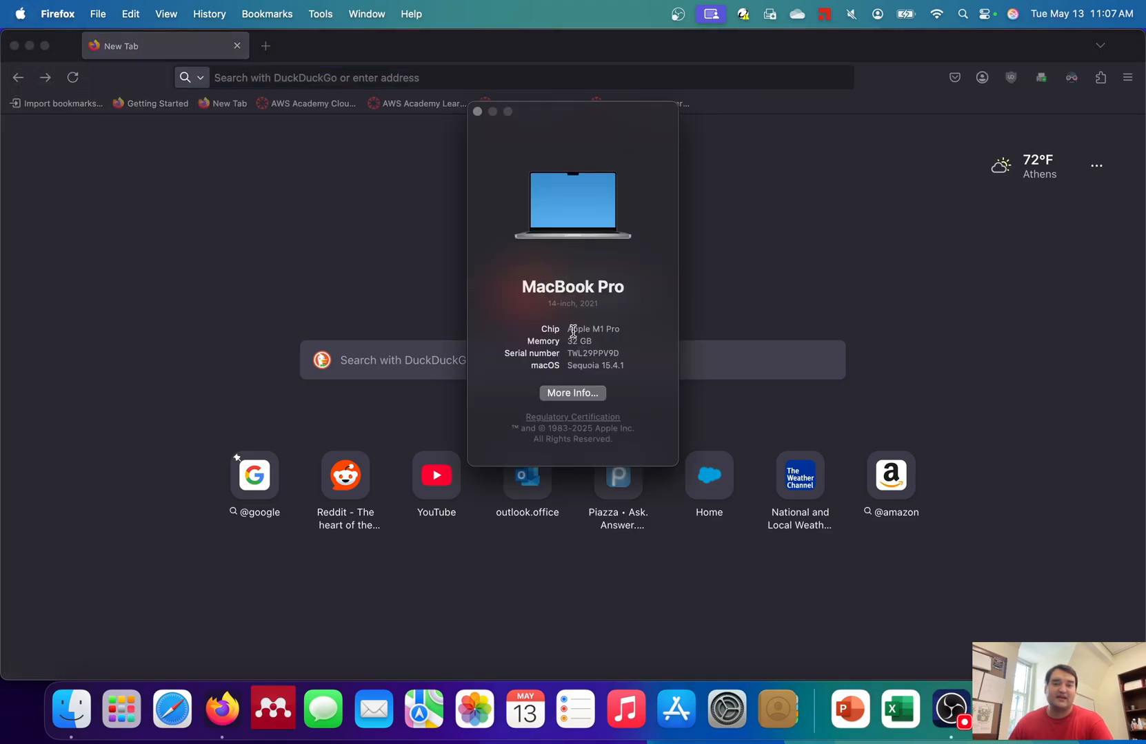
left_click_drag(626, 332, 566, 326)
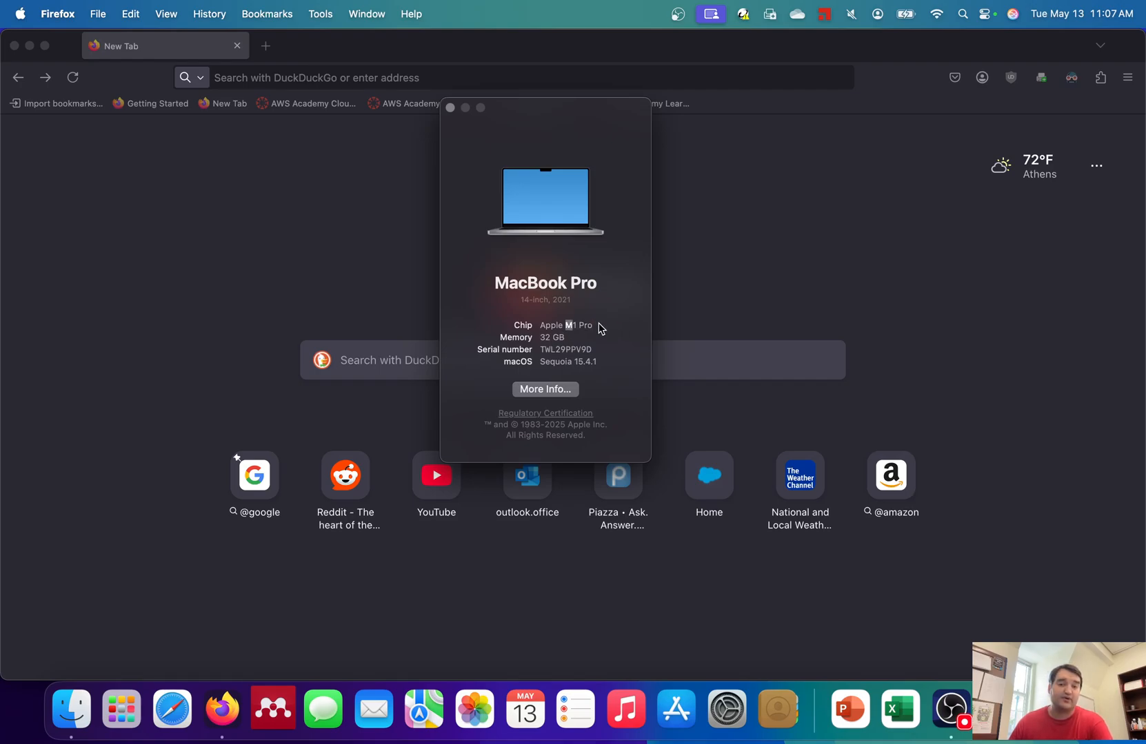
left_click(586, 325)
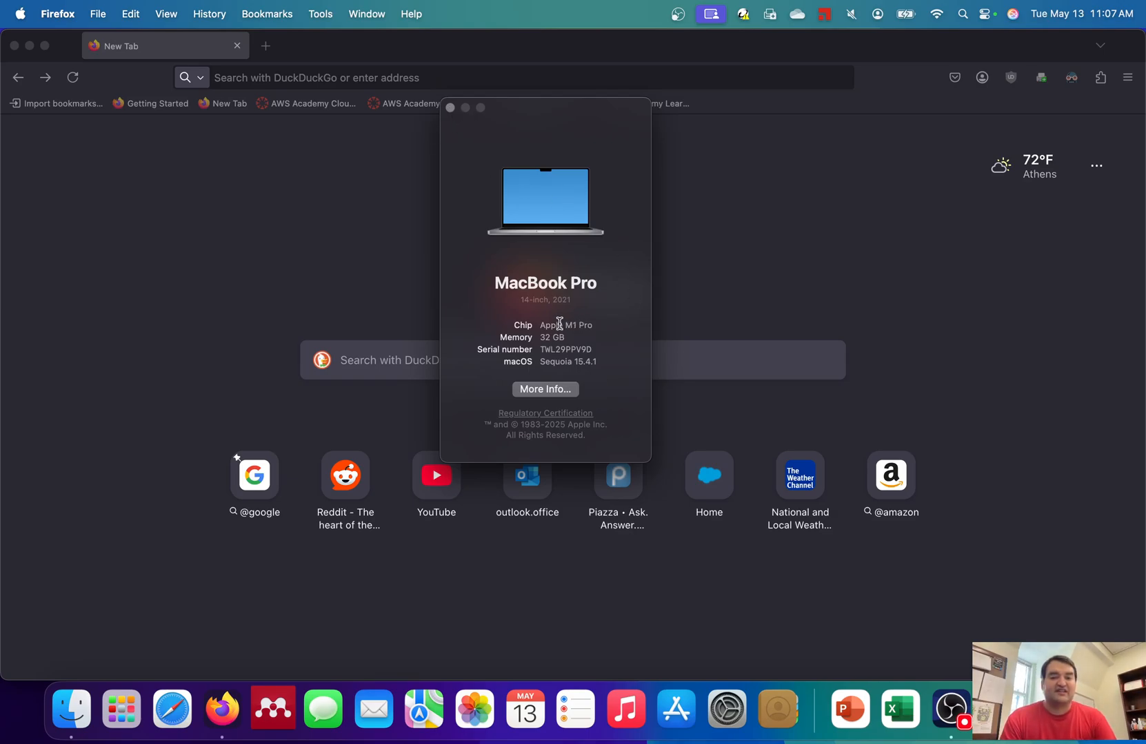
left_click_drag(559, 325, 616, 326)
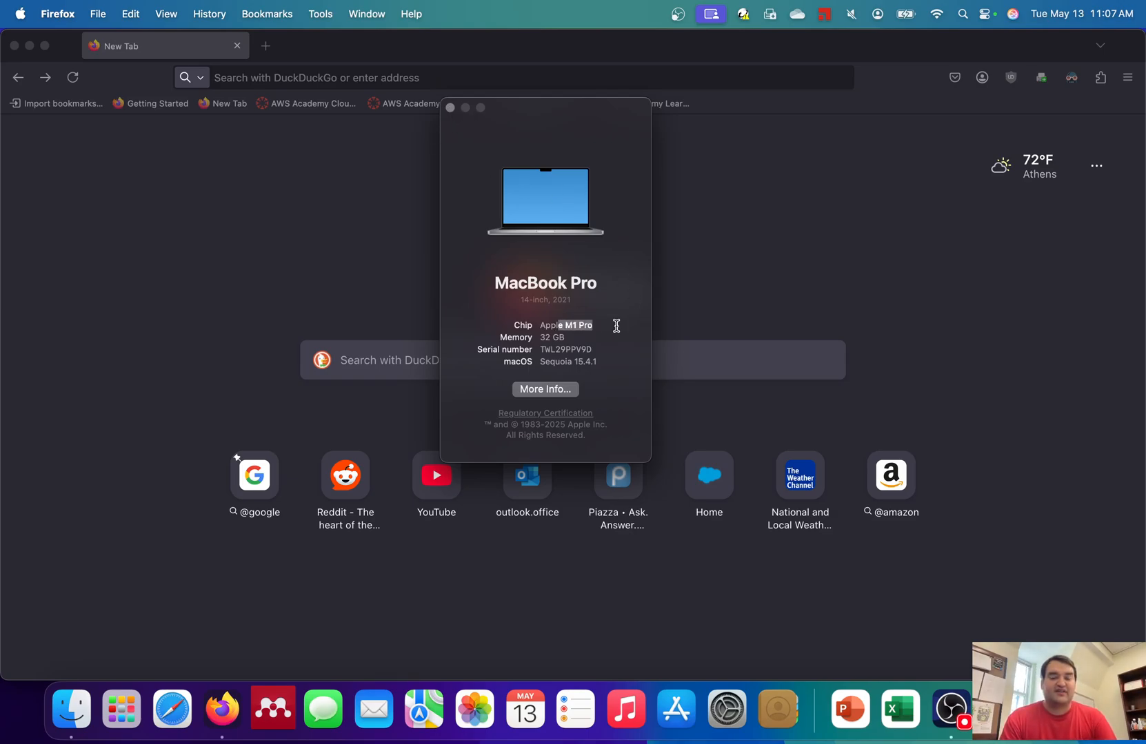
left_click(450, 108)
left_click(447, 78)
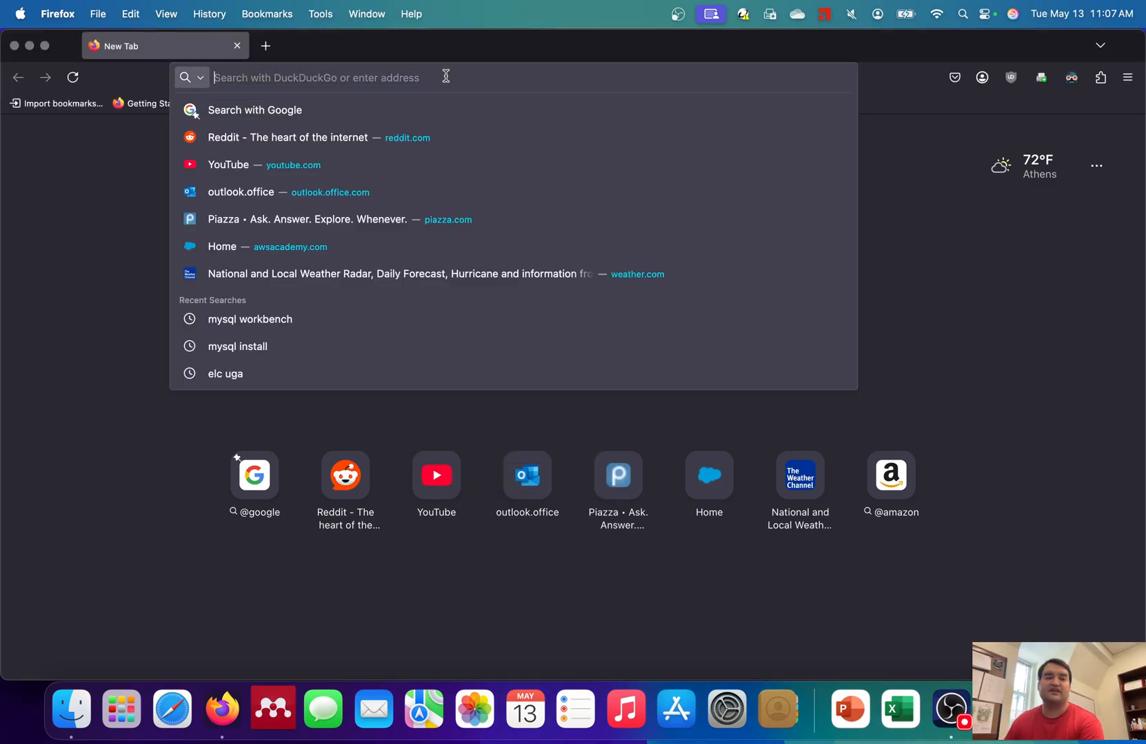
- Search 'mysql community server' and open the MySQL Community Server download page
type("my")
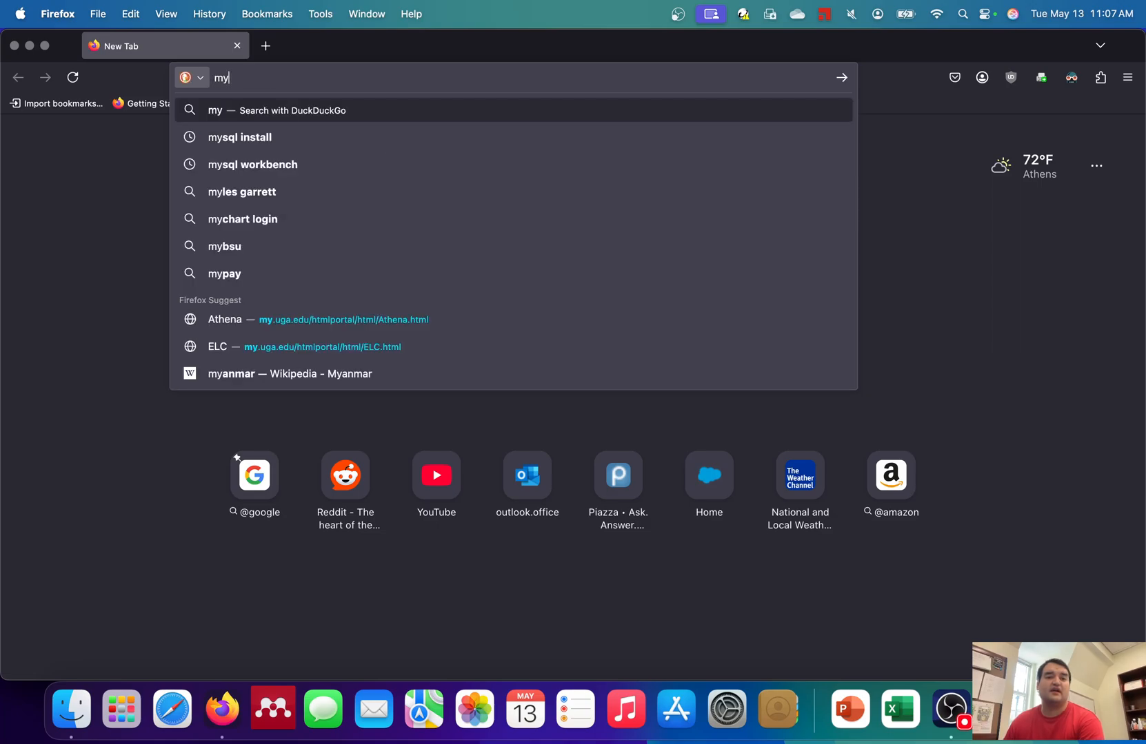
type("sql community server")
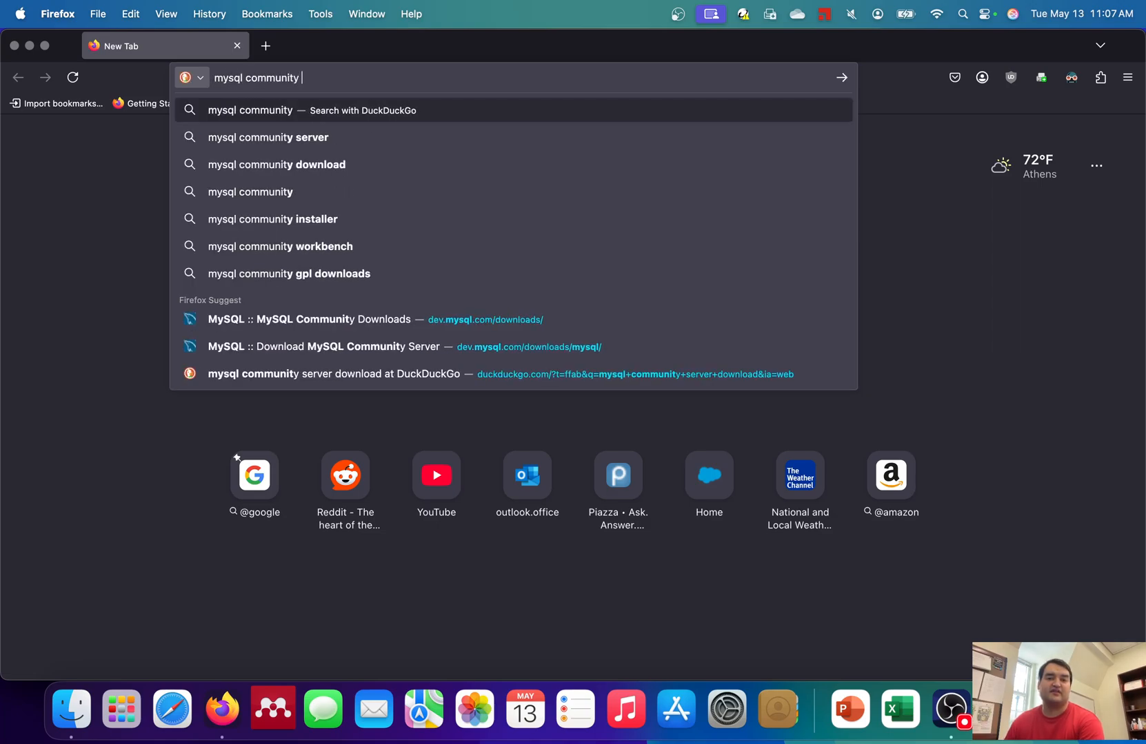
key("Return")
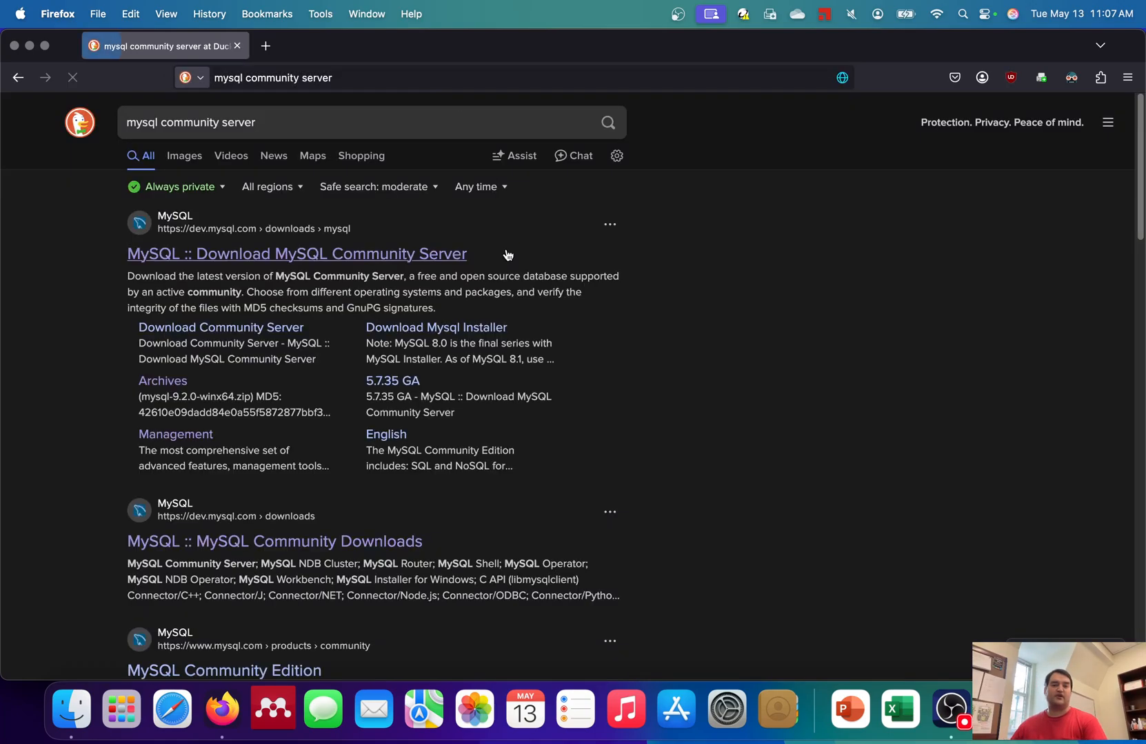
left_click(406, 261)
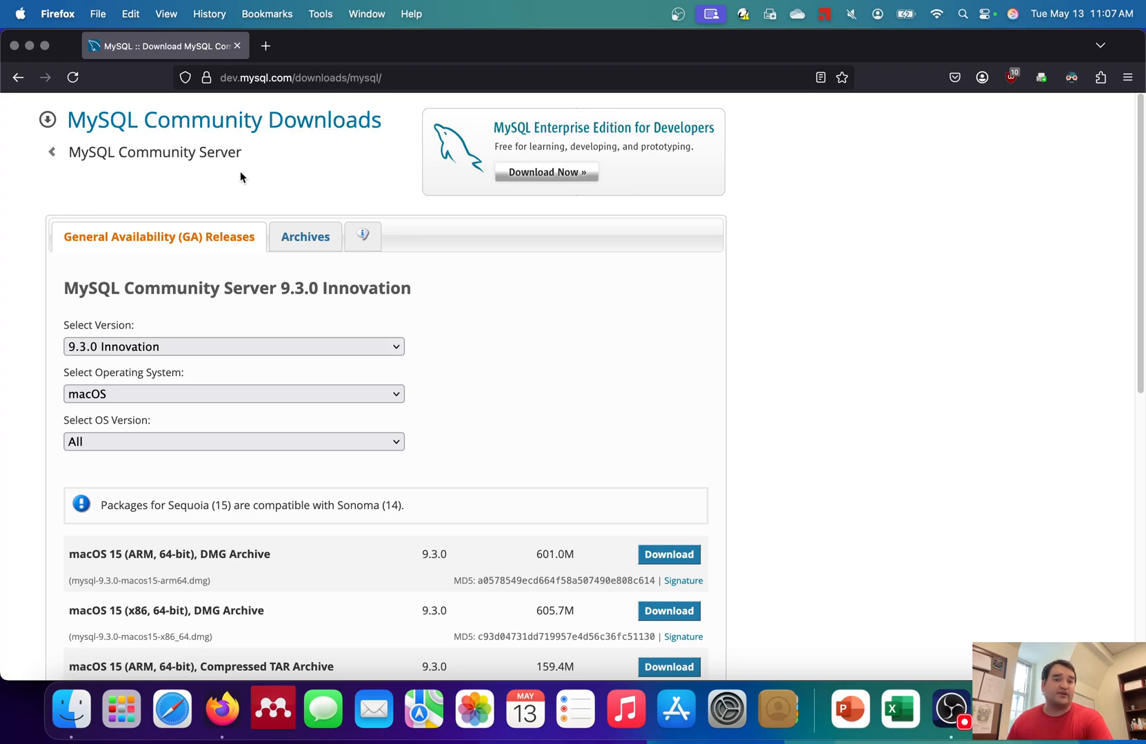
- Select version 8.4.5 LTS and download the macOS 15 ARM DMG without signing in
left_click(263, 350)
left_click(264, 365)
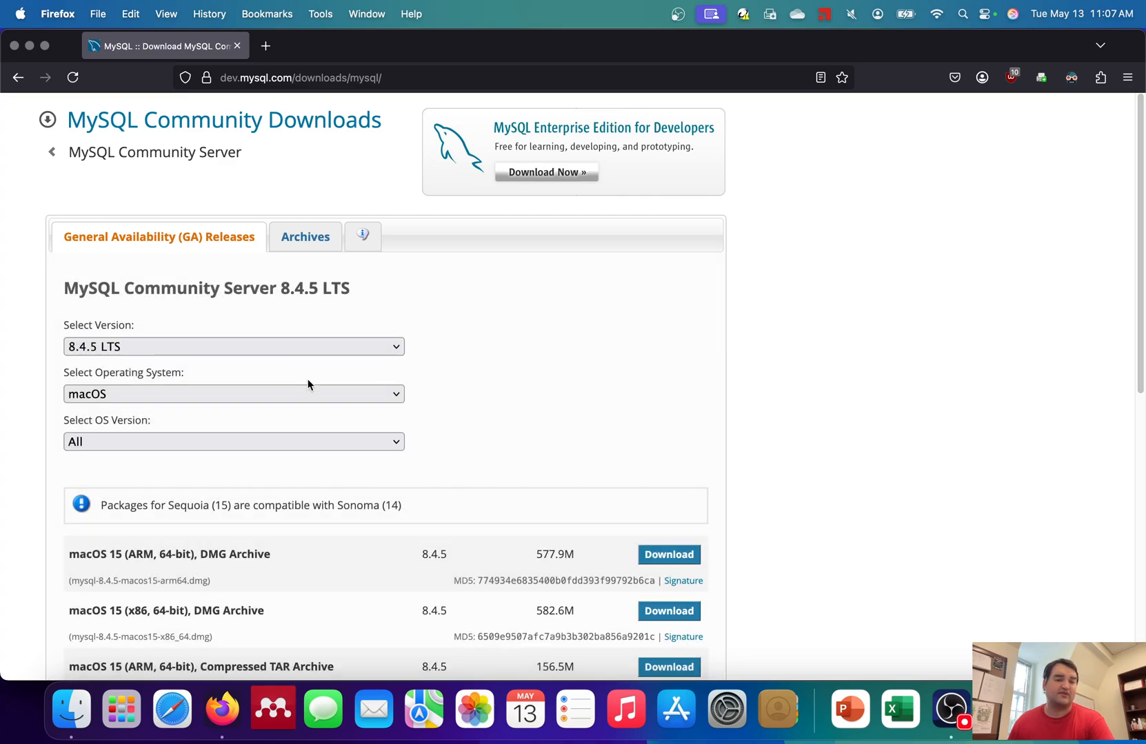
scroll(317, 462, "down", 1)
scroll(318, 468, "down", 1)
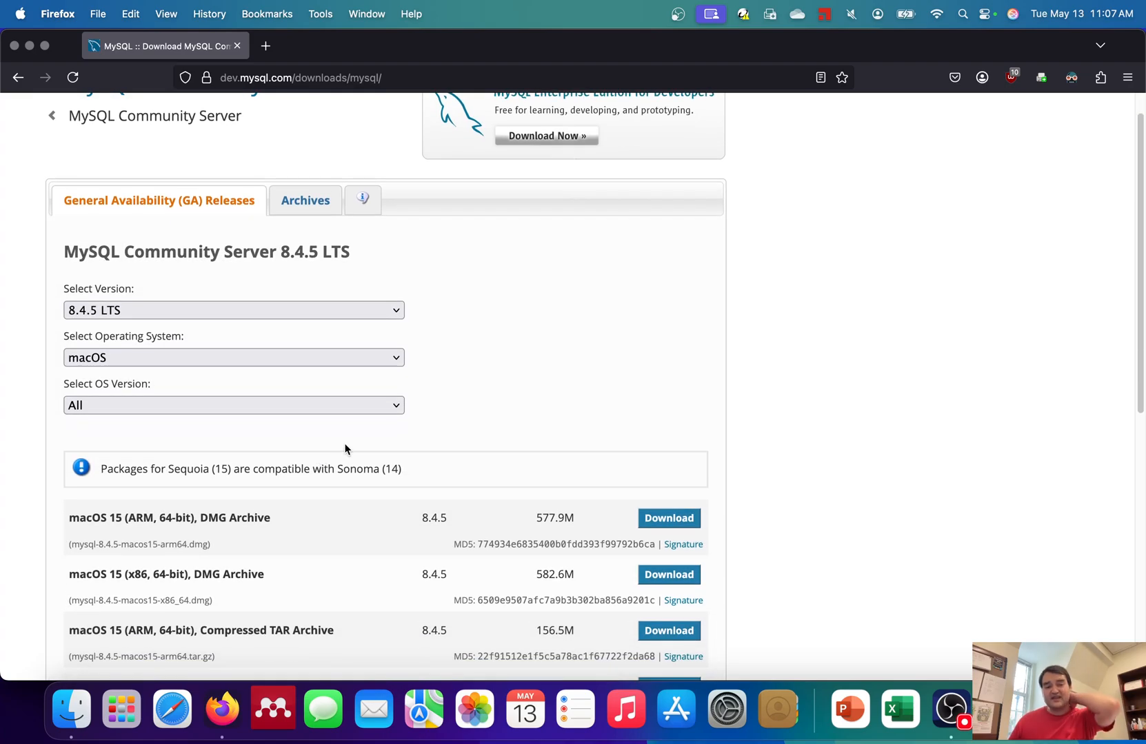
scroll(348, 450, "down", 3)
scroll(347, 444, "down", 1)
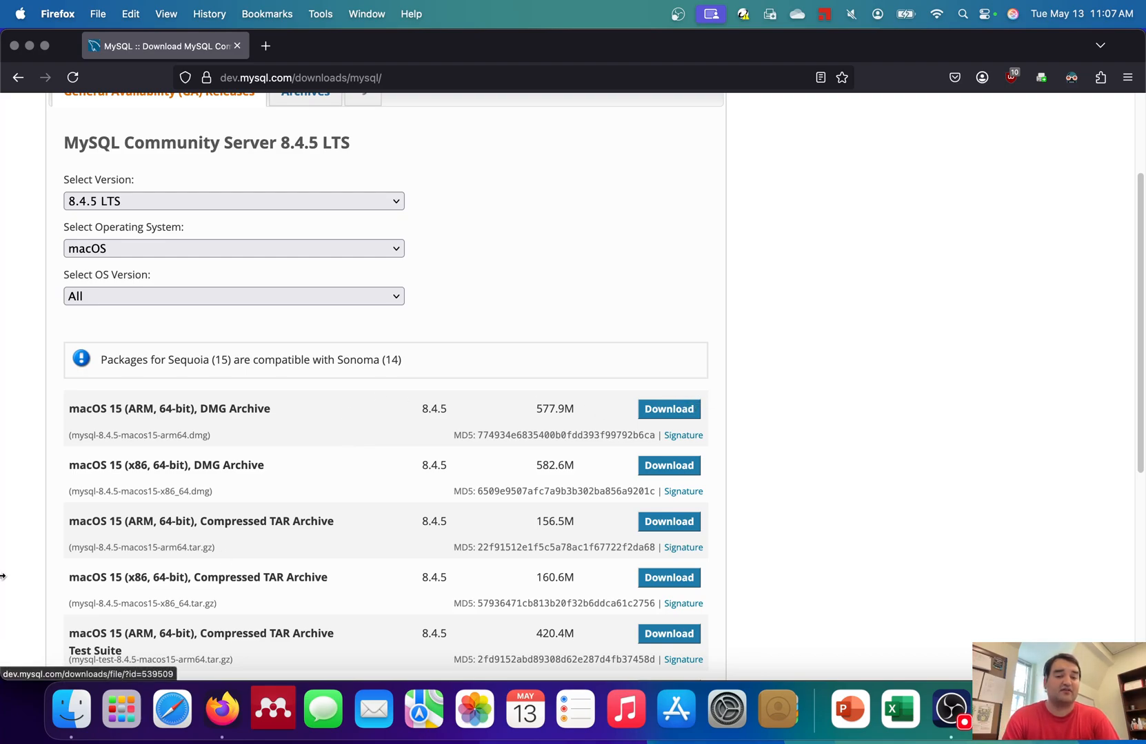
left_click_drag(128, 467, 200, 467)
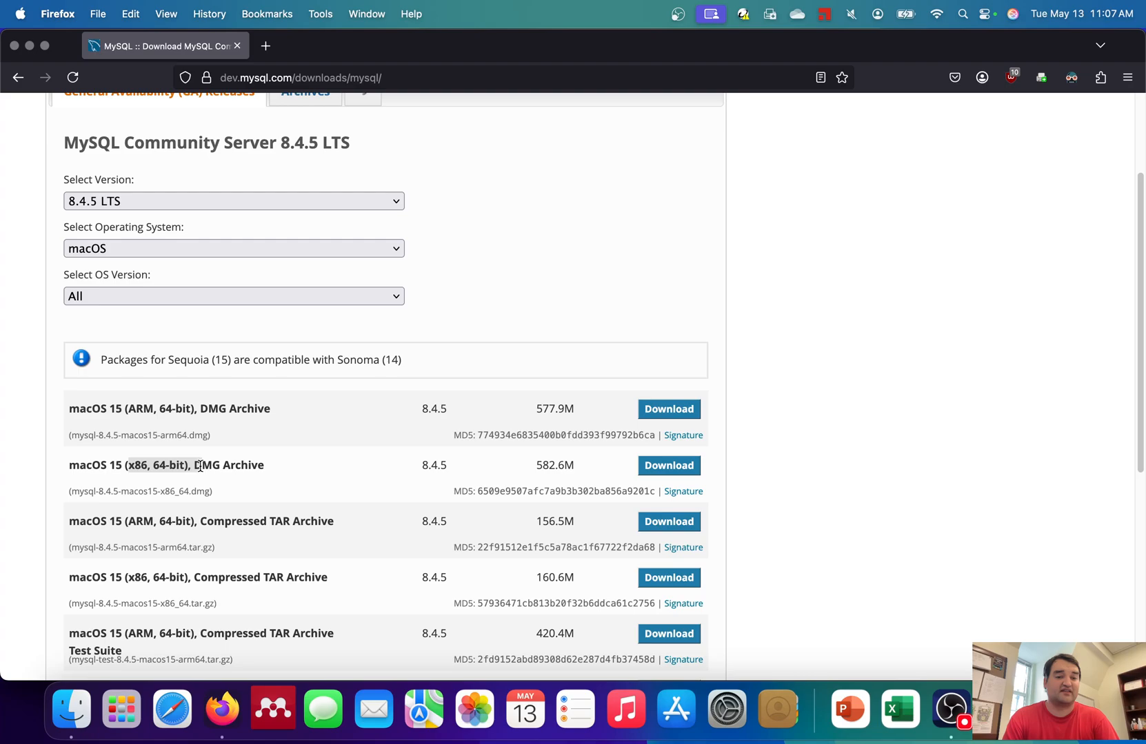
left_click(574, 401)
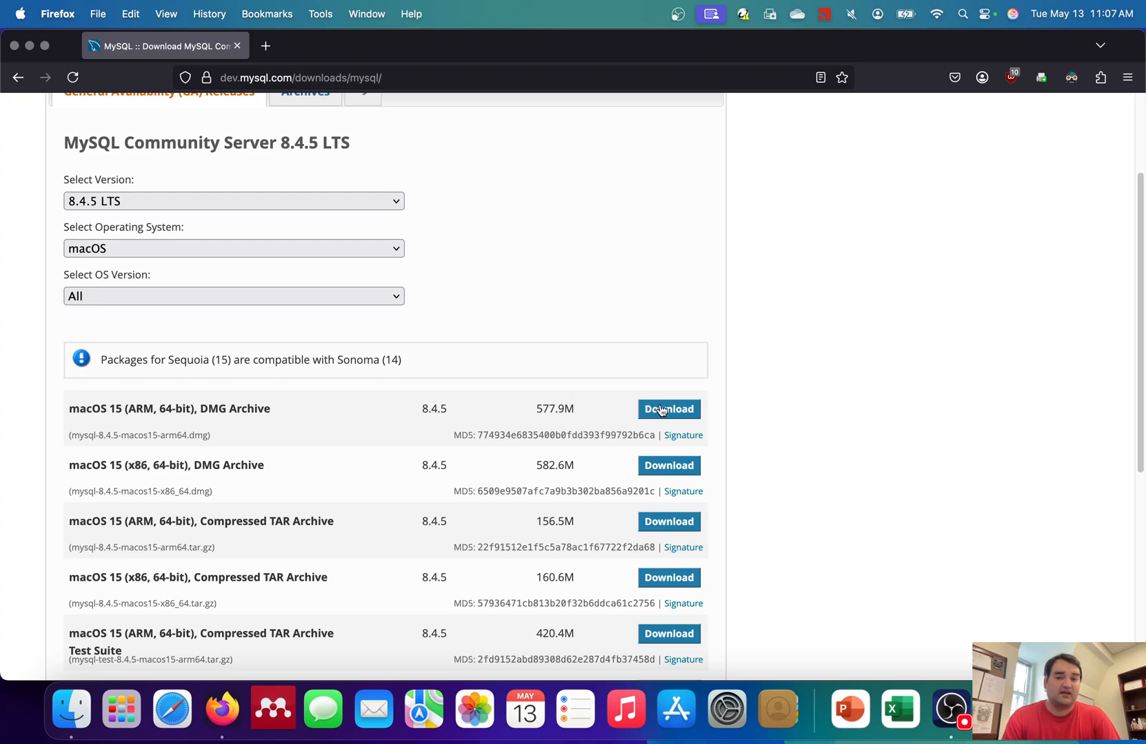
left_click(658, 409)
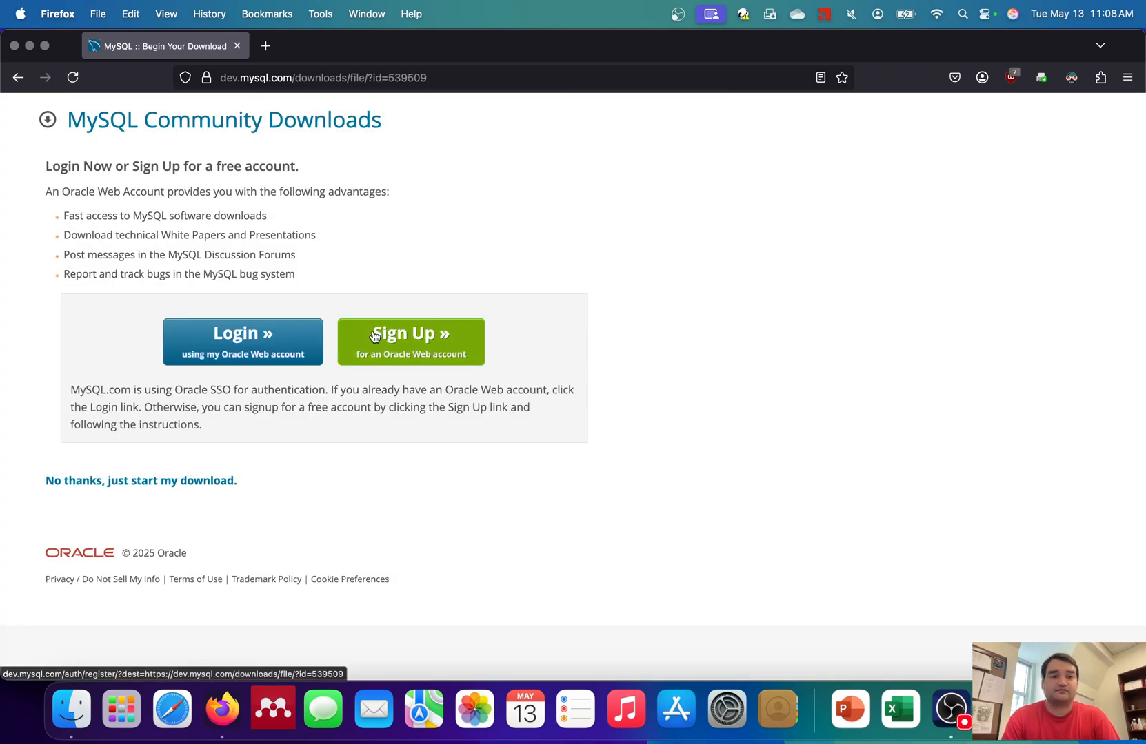
left_click(145, 482)
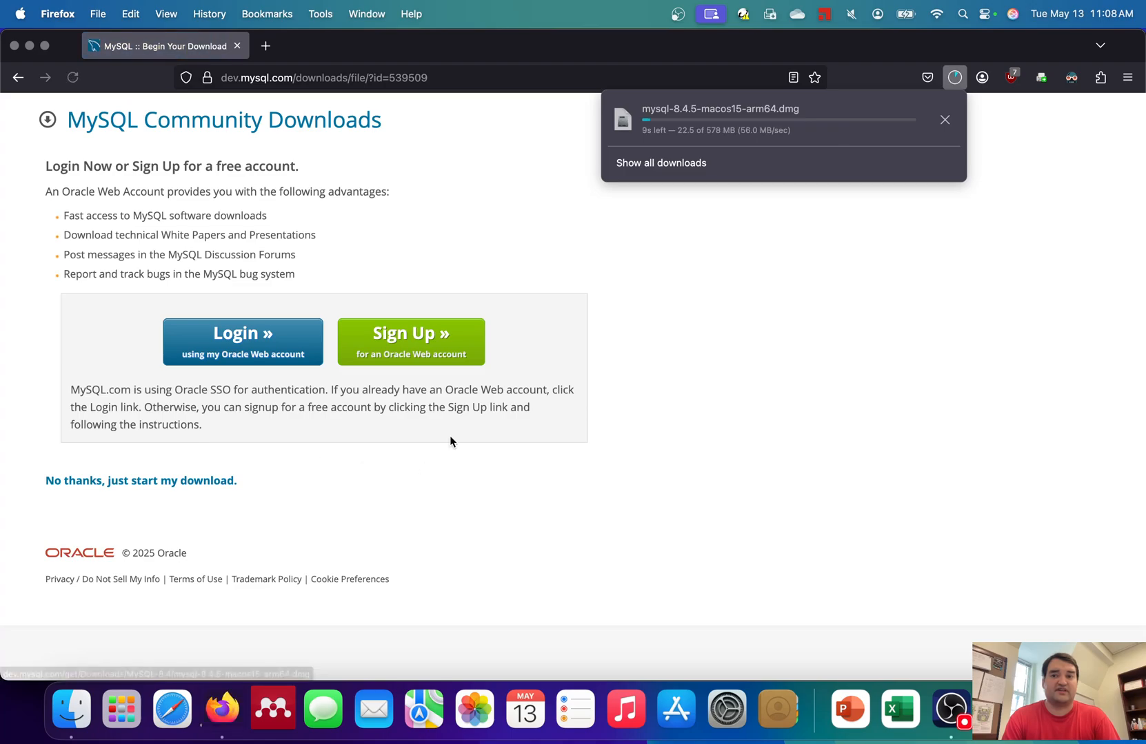
- In a new tab, search 'mysql workbench install' and open the MySQL Workbench download page
left_click(266, 46)
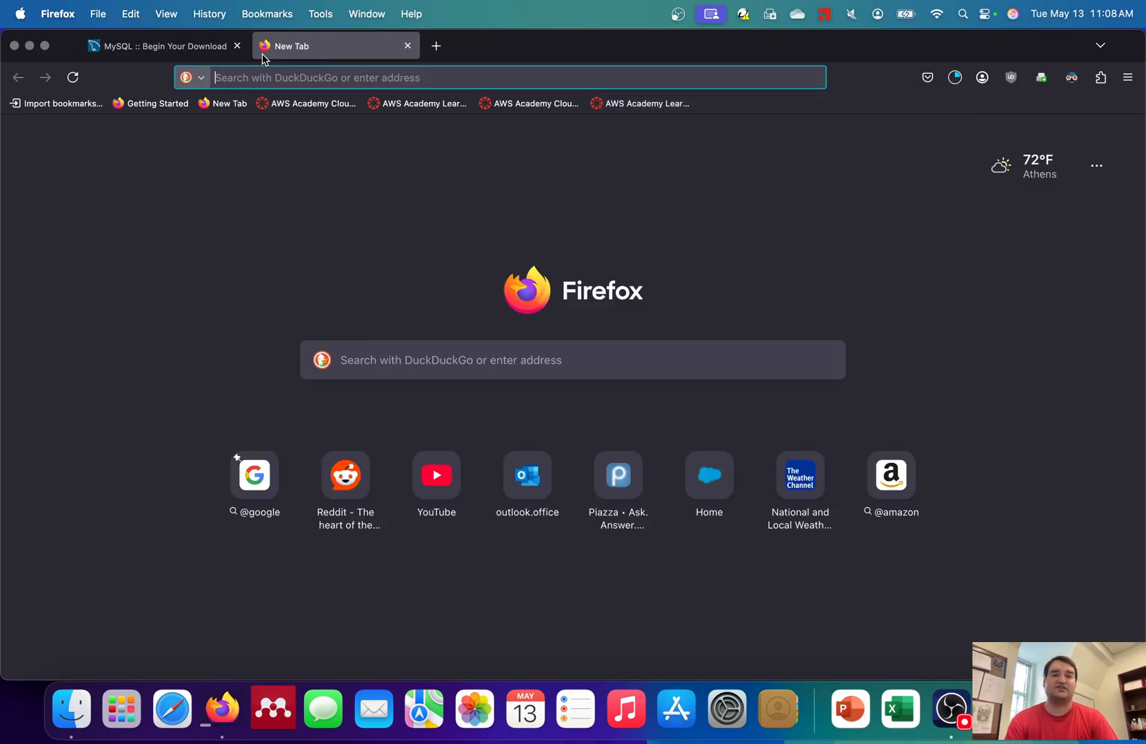
type("maps.g")
key("super+a")
type("mysql ")
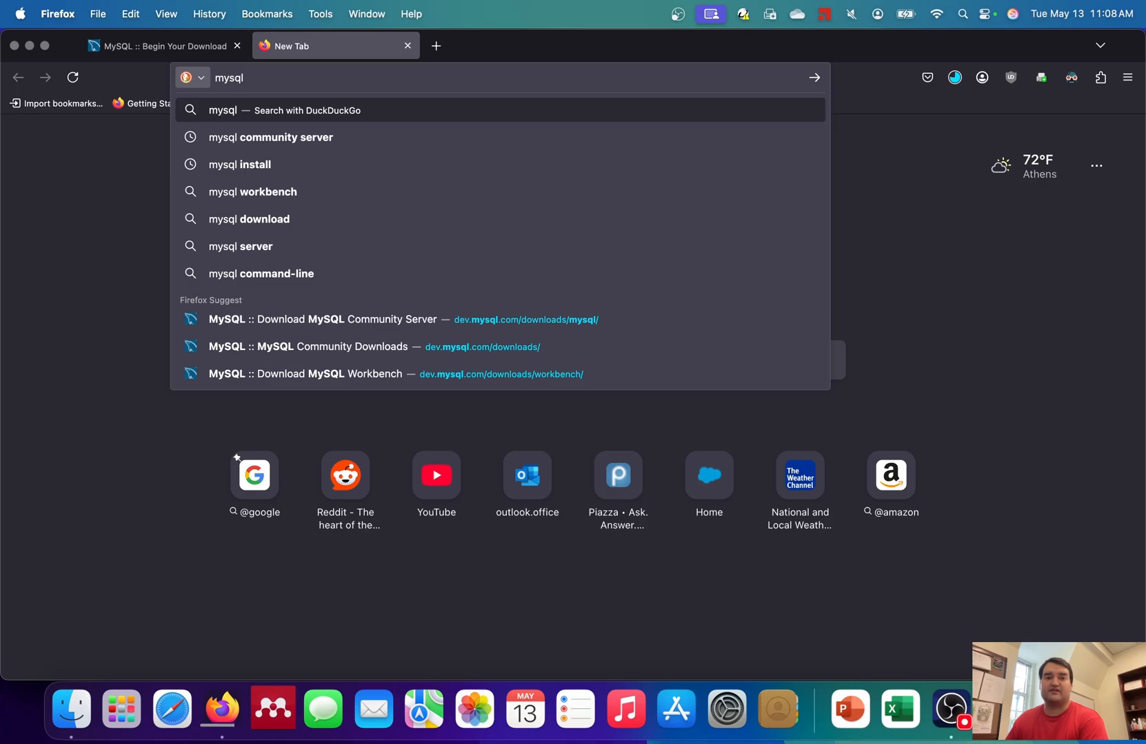
type("workn")
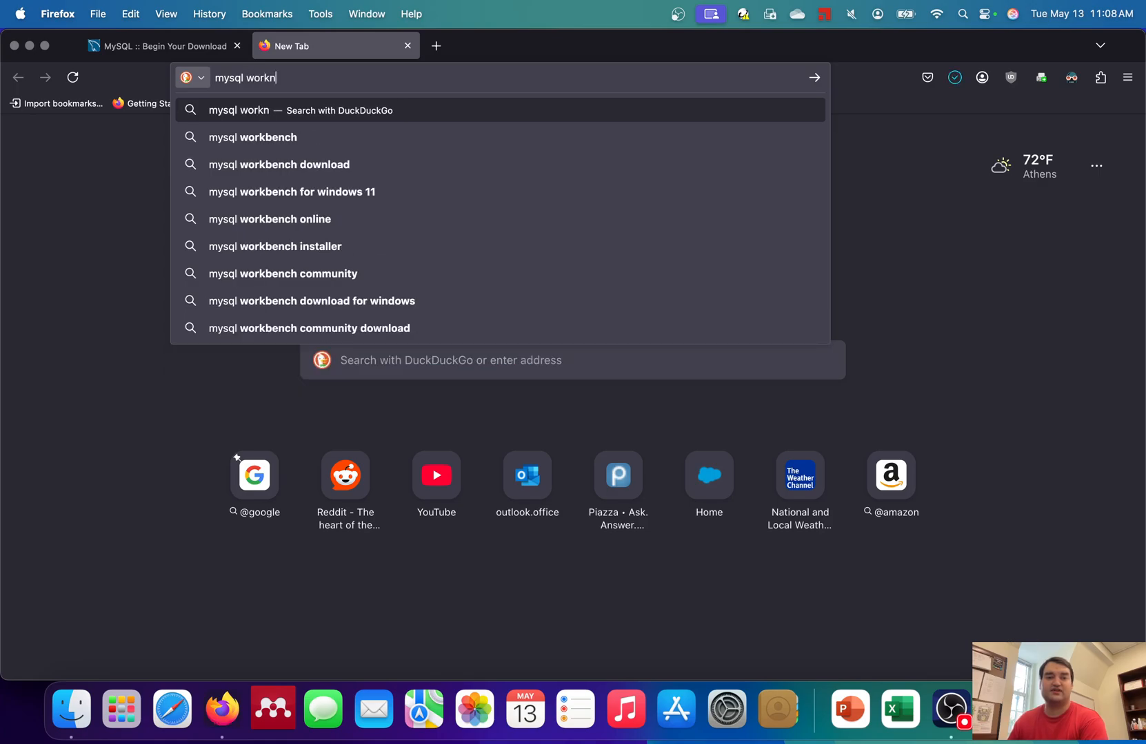
key("BackSpace")
type("bench inst")
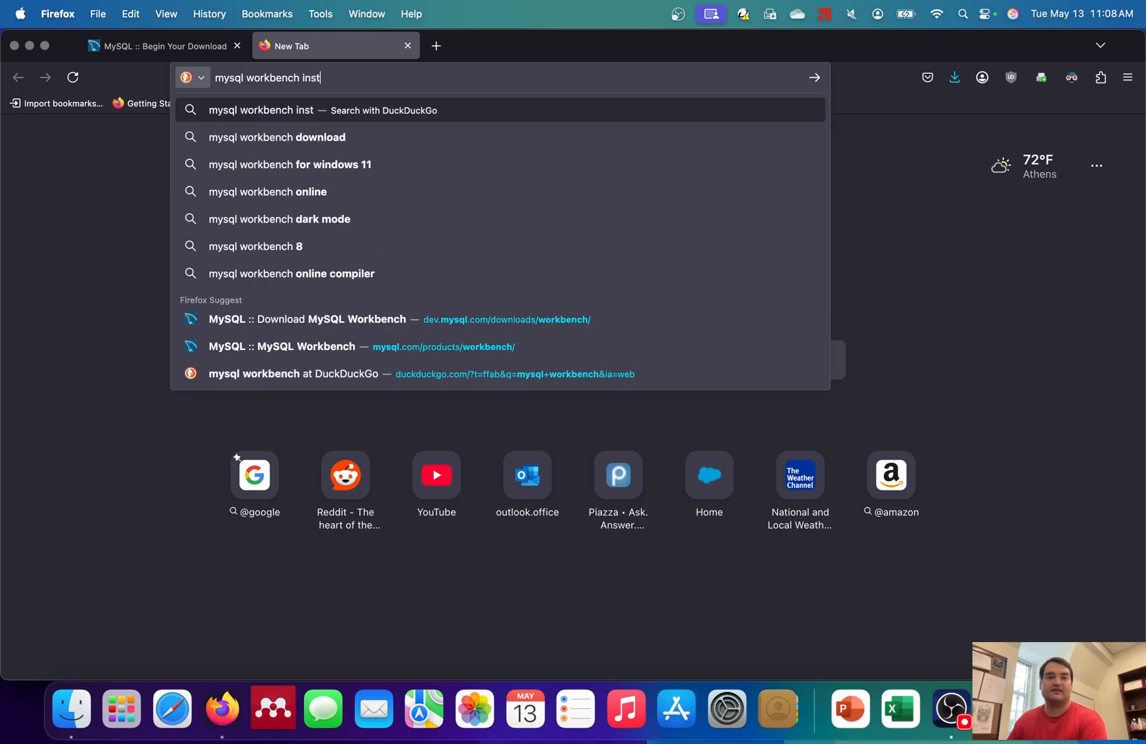
type("all")
key("Return")
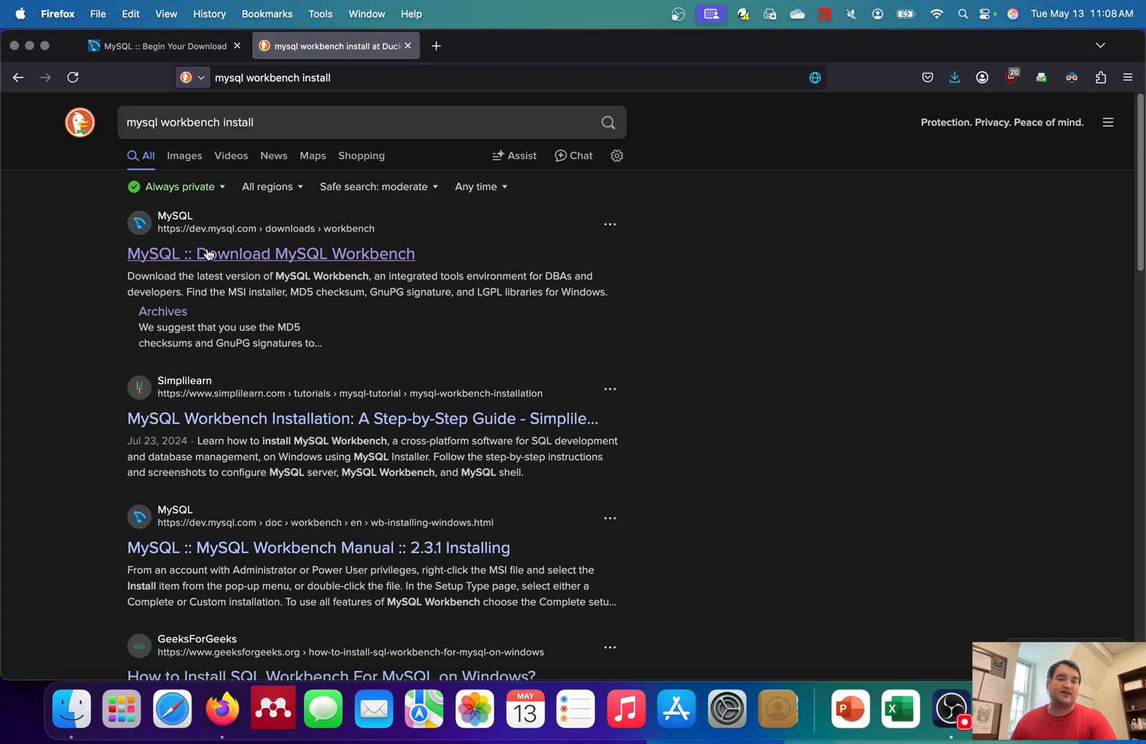
left_click(231, 260)
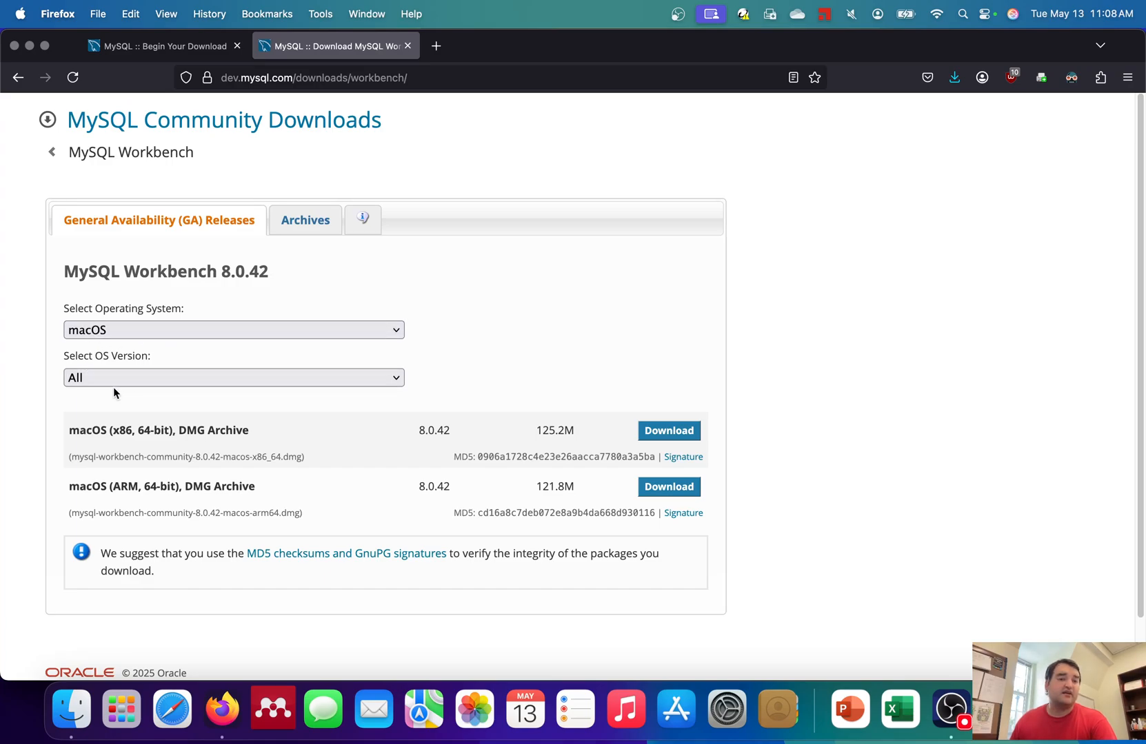
- Download the Workbench 8.0.42 macOS ARM DMG without signing in, then reveal the server installer in Finder
left_click(140, 376)
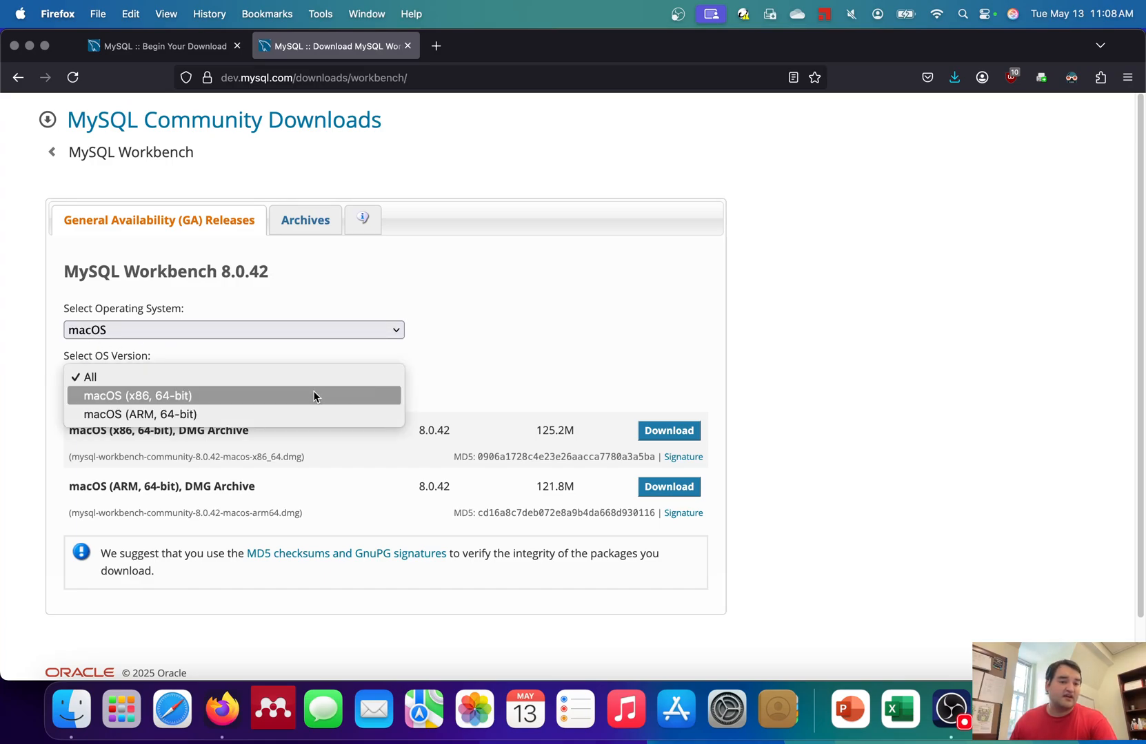
left_click(491, 379)
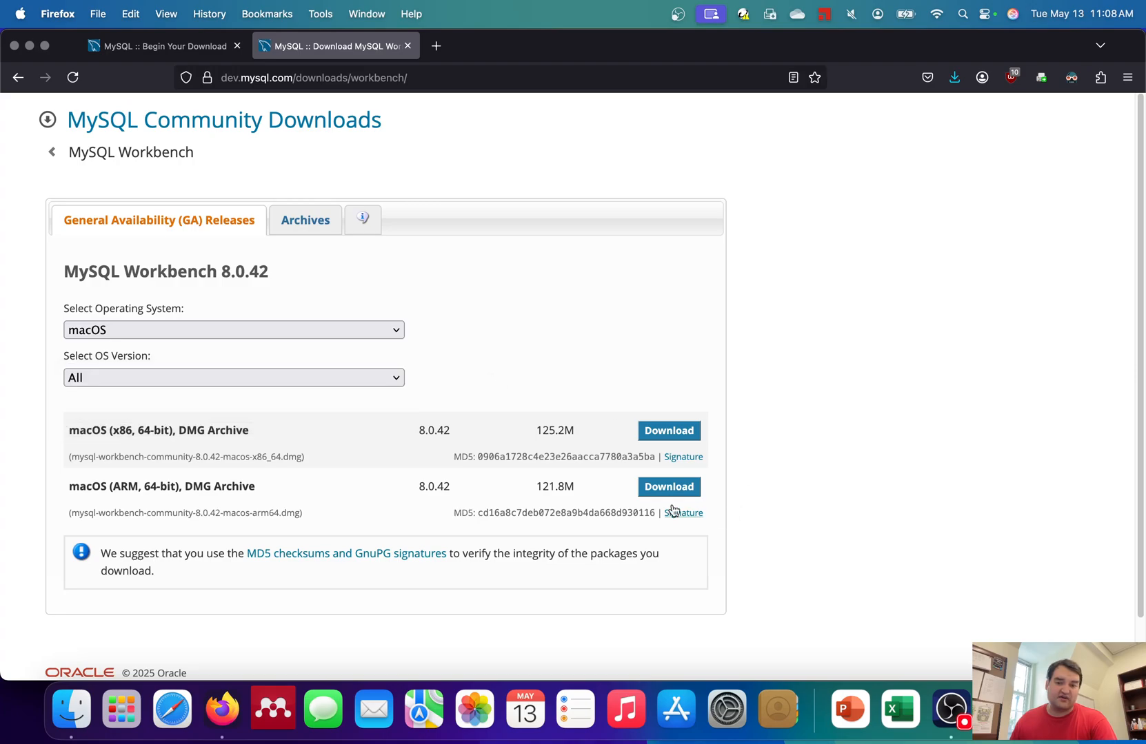
left_click_drag(113, 486, 174, 488)
left_click(174, 489)
left_click(672, 487)
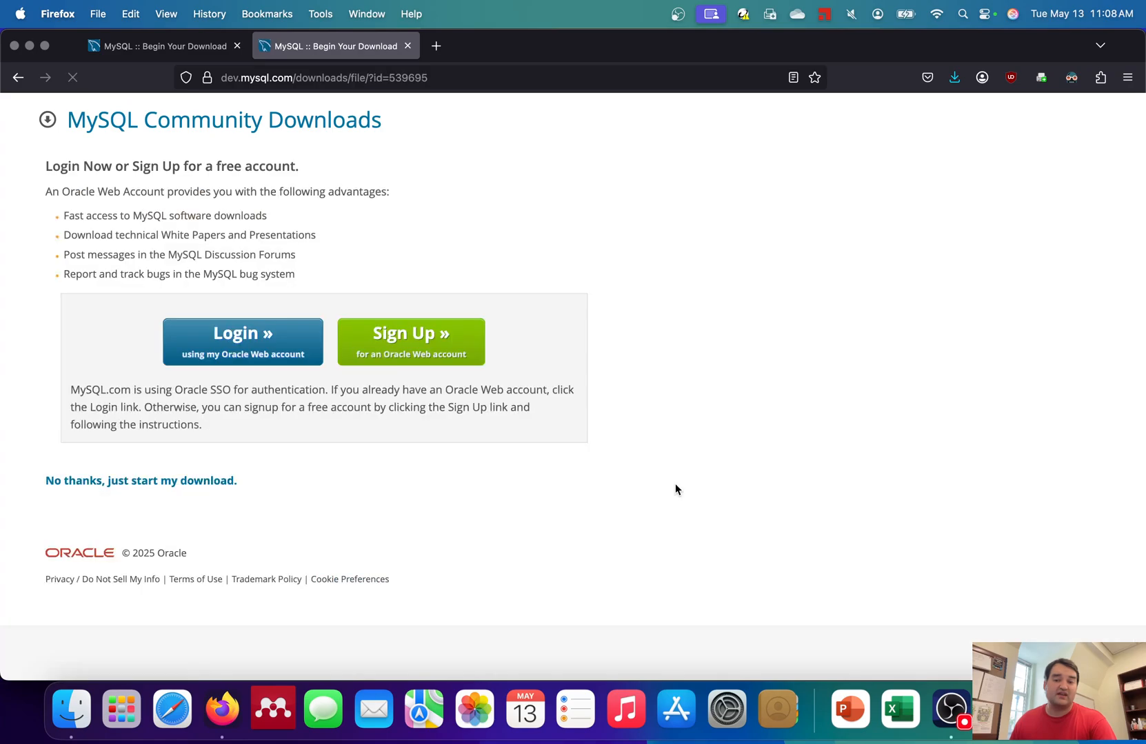
left_click(103, 483)
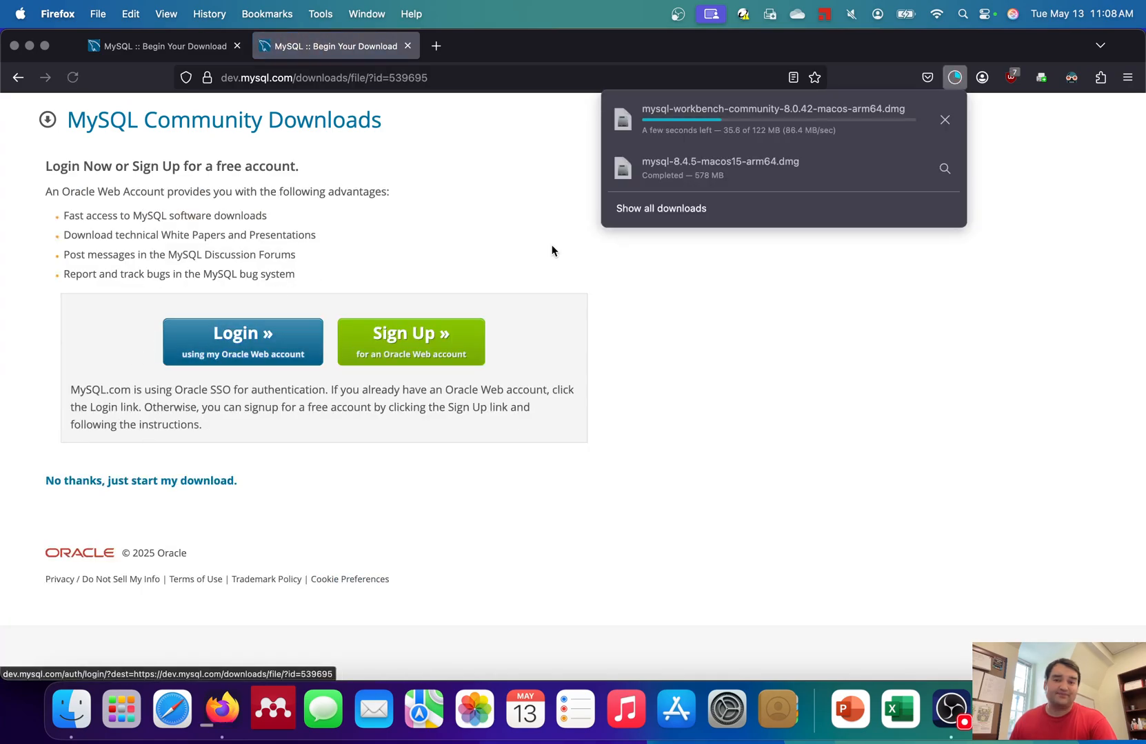
left_click(944, 168)
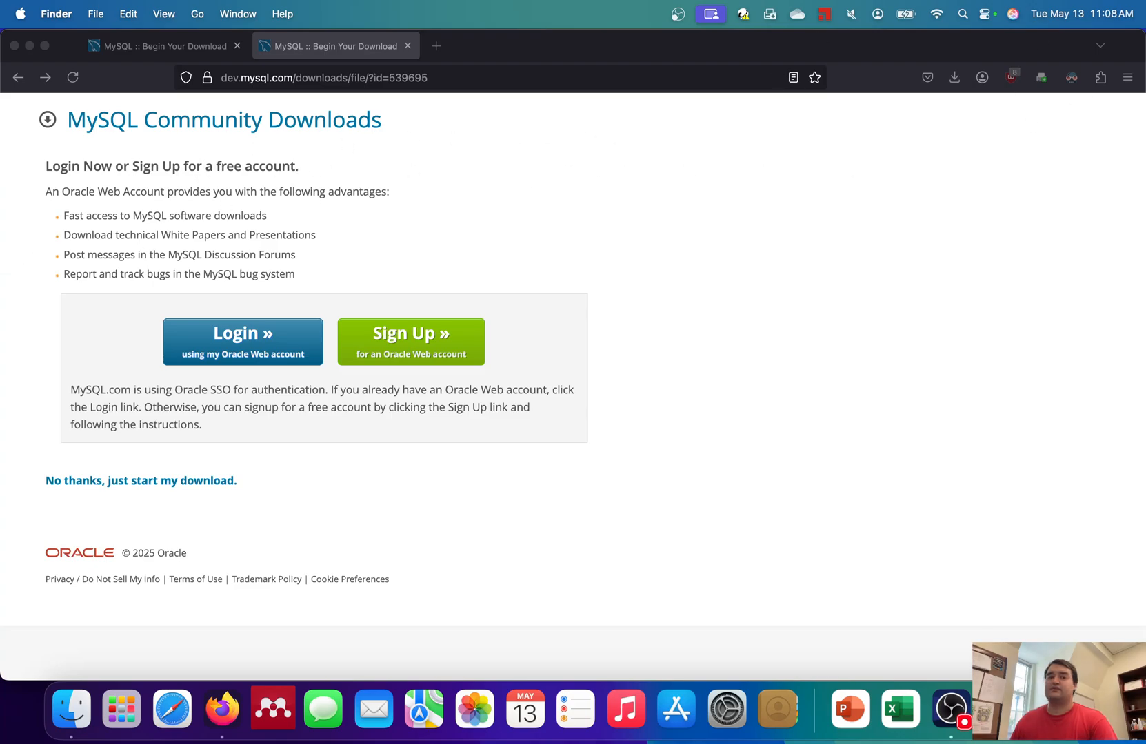
- Mount the mysql-8.4.5 disk image from Downloads and launch mysql-8.4.5-macos15-arm64.pkg
left_click_drag(932, 214, 520, 138)
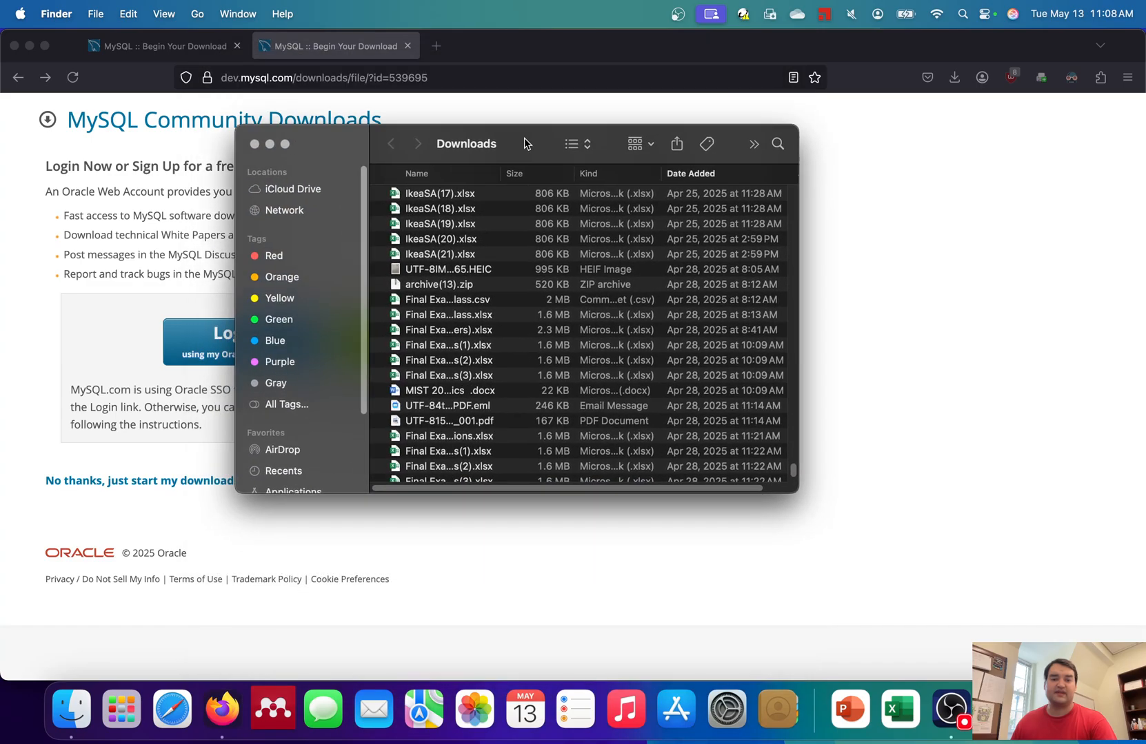
scroll(528, 336, "down", 10)
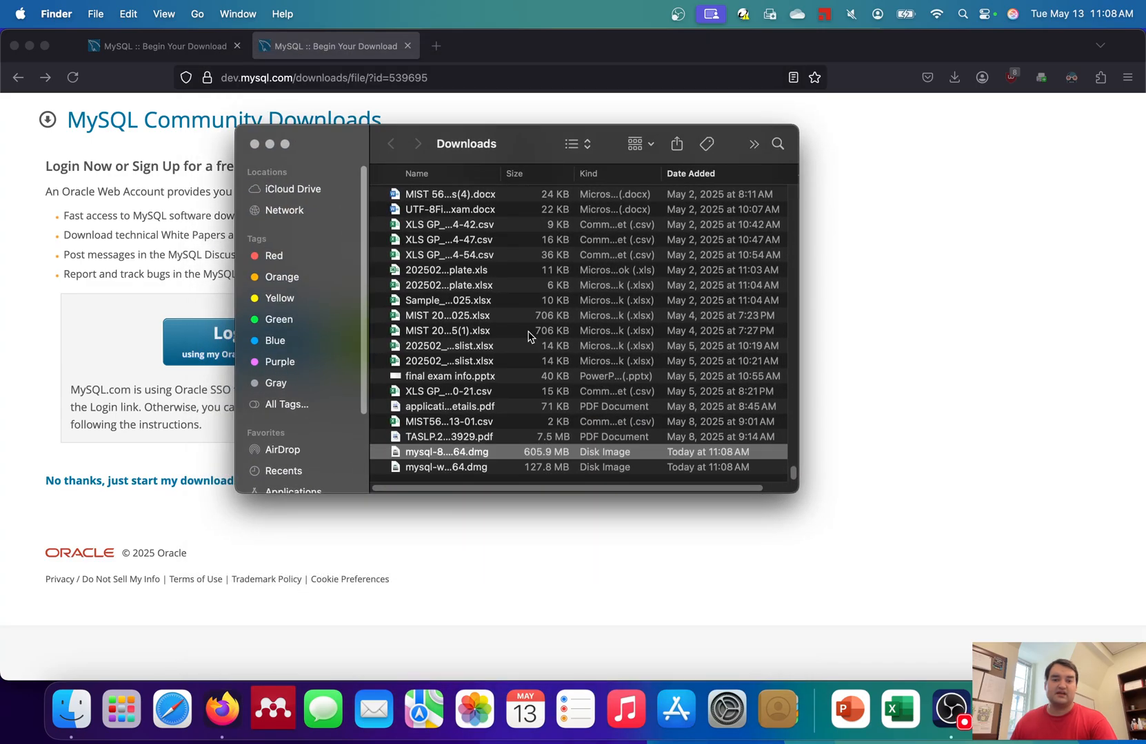
double_click(498, 453)
left_click(329, 196)
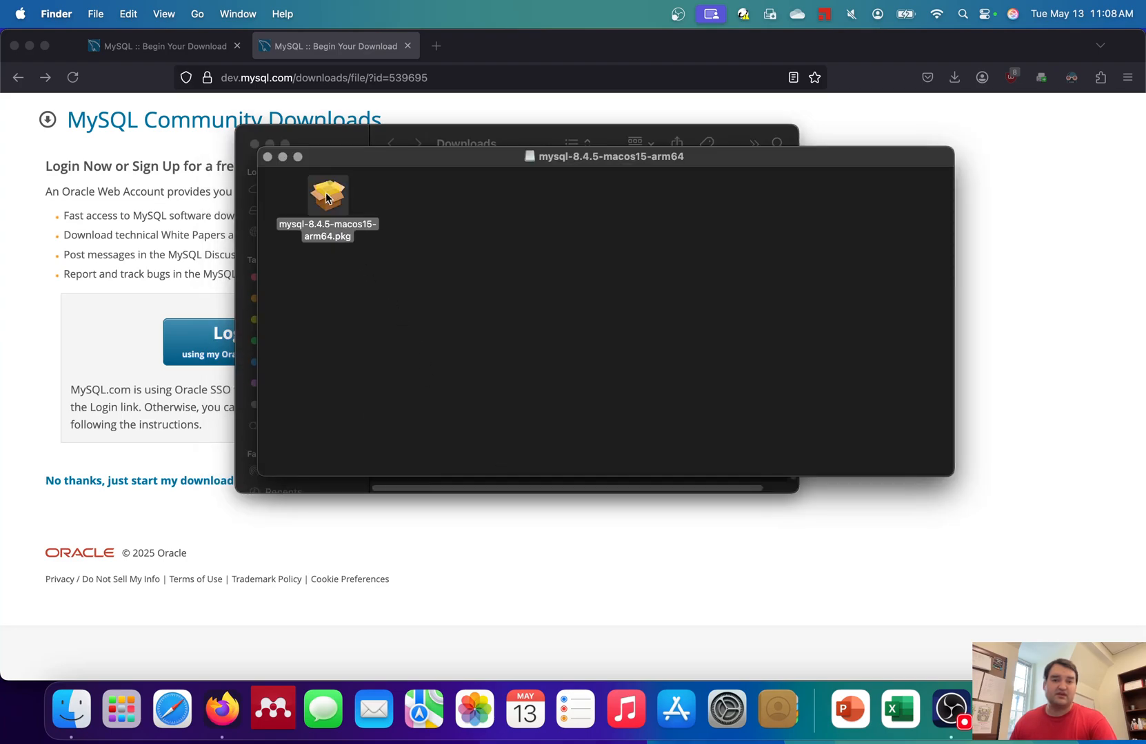
double_click(328, 196)
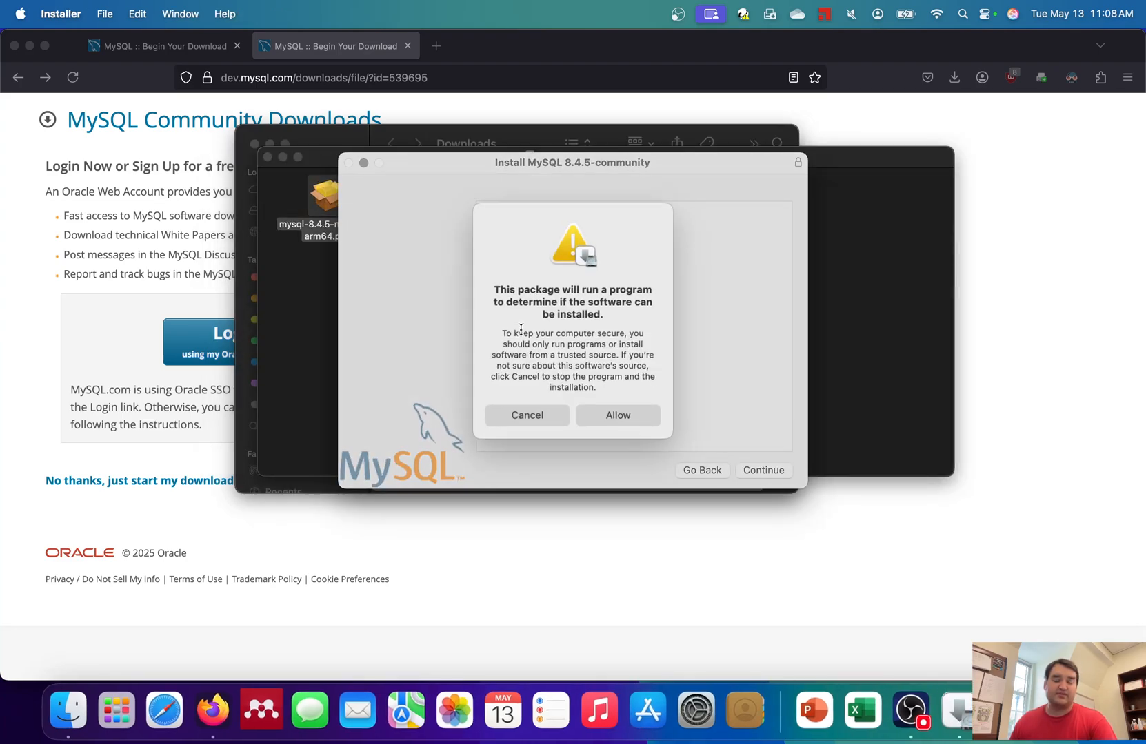
- Allow the installer check, agree to the license, and start a standard install for all users
left_click(617, 412)
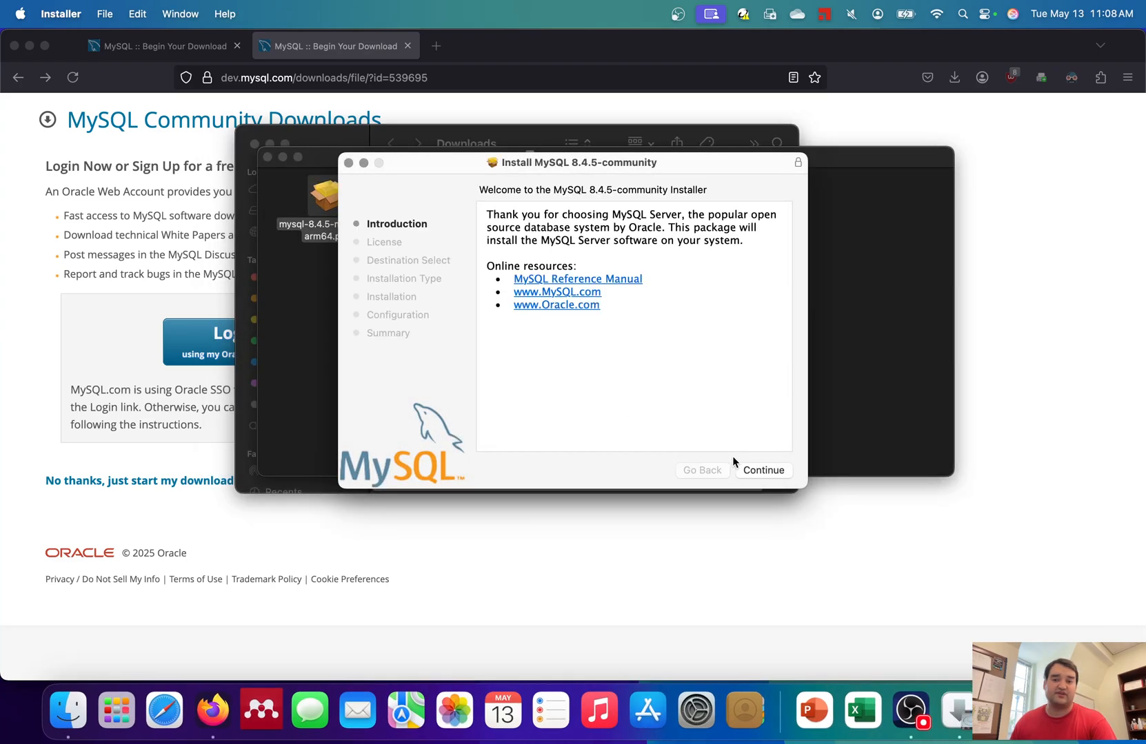
left_click(765, 472)
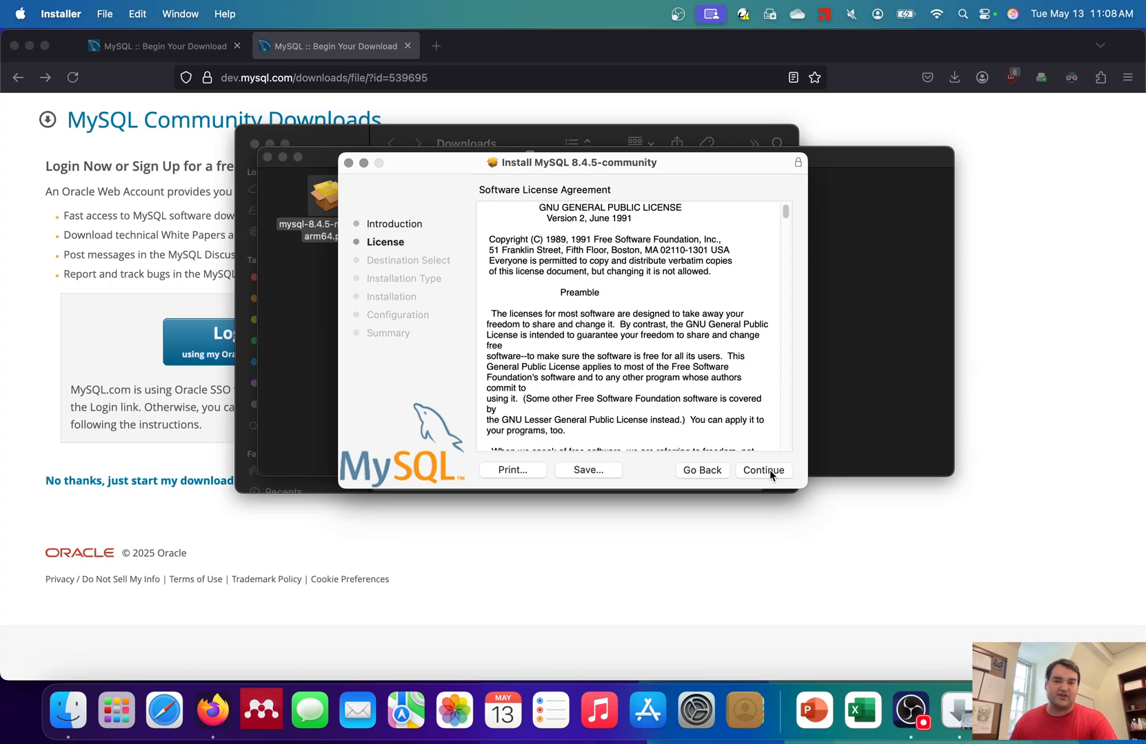
left_click(765, 471)
left_click(717, 364)
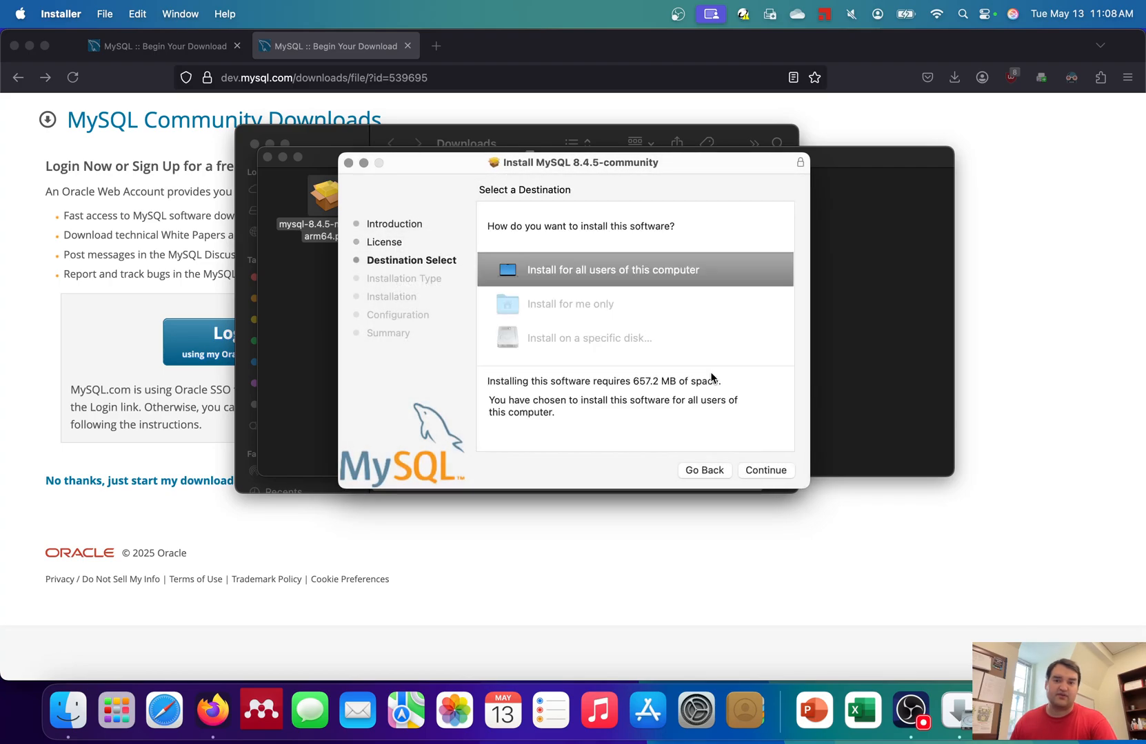
left_click(773, 470)
left_click(774, 470)
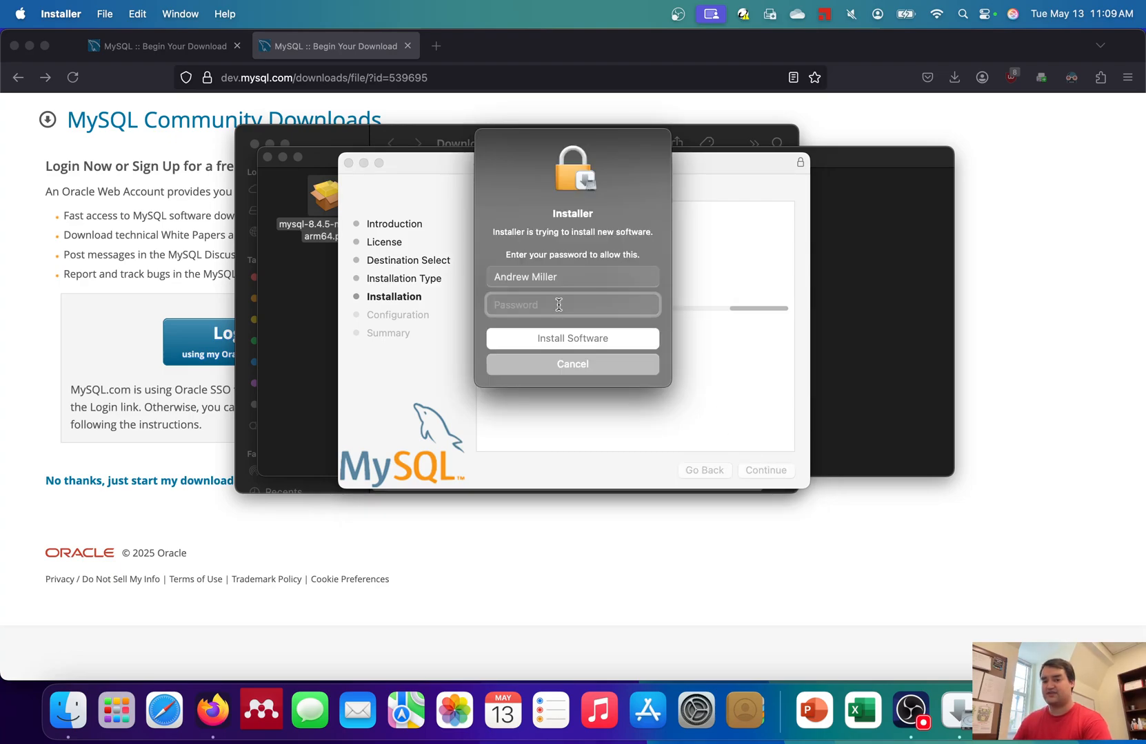
- Authorize the installation with the administrator password
type("********")
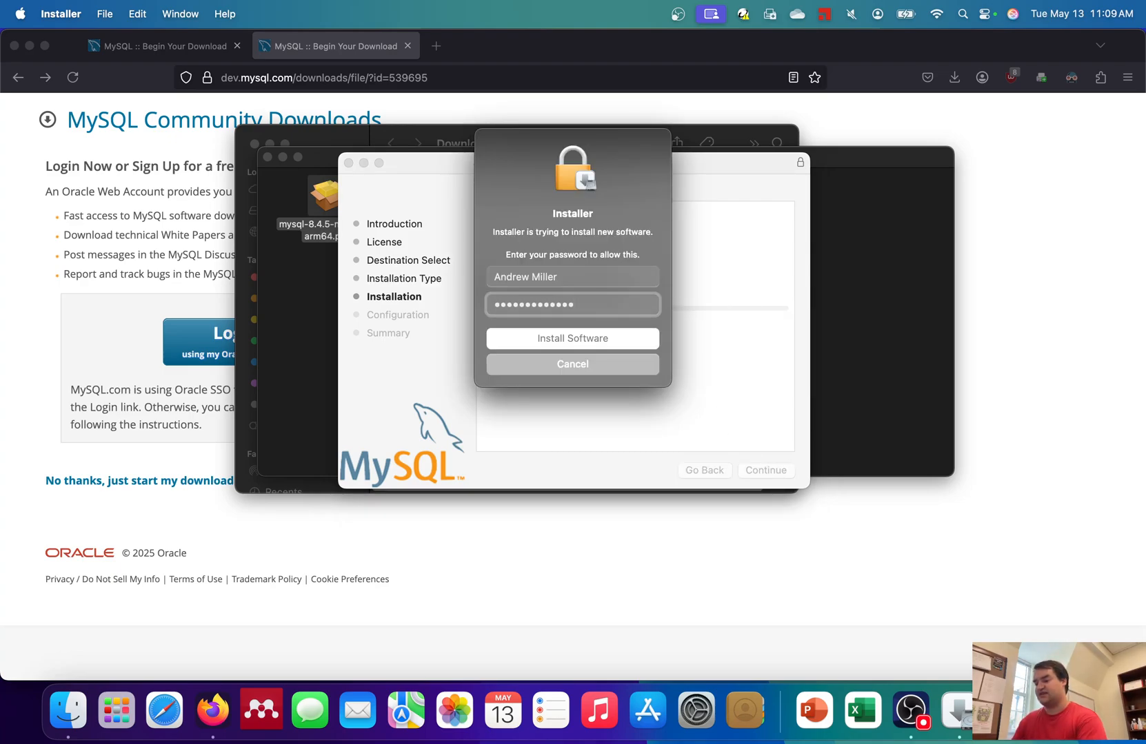
key("BackSpace")
key("BackSpace")
key("BackSpace")
key("BackSpace")
key("BackSpace")
key("BackSpace")
key("BackSpace")
key("BackSpace")
key("BackSpace")
key("BackSpace")
key("BackSpace")
key("BackSpace")
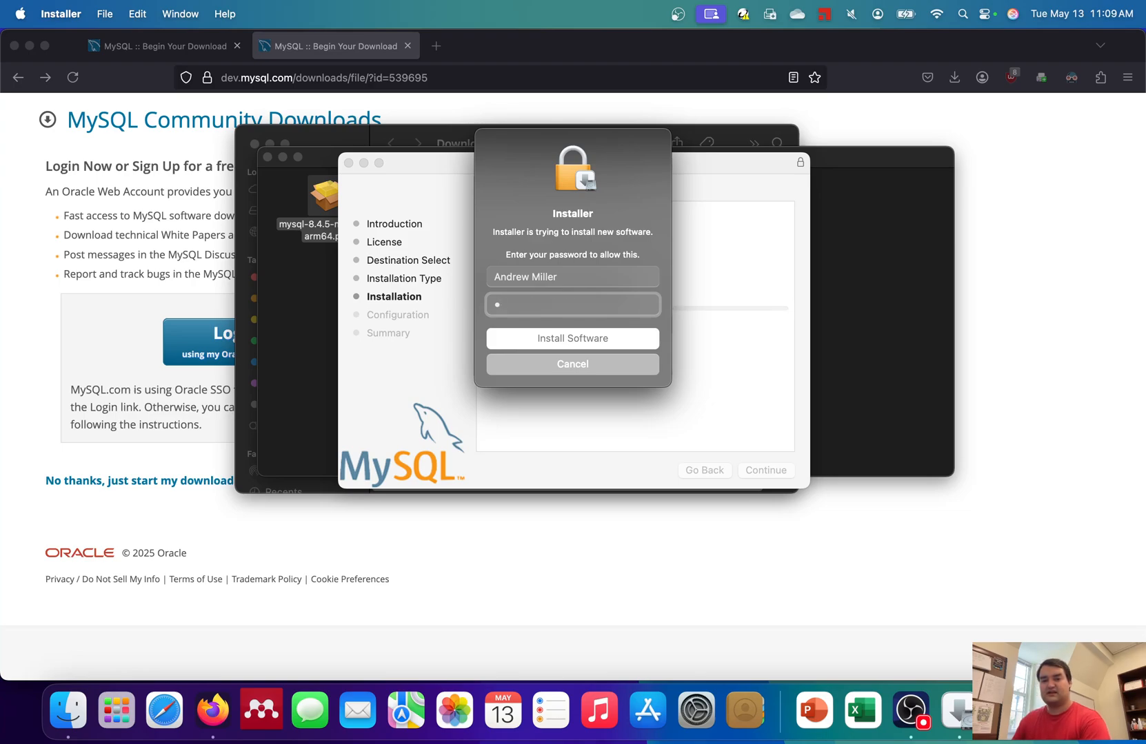
key("BackSpace")
type("********")
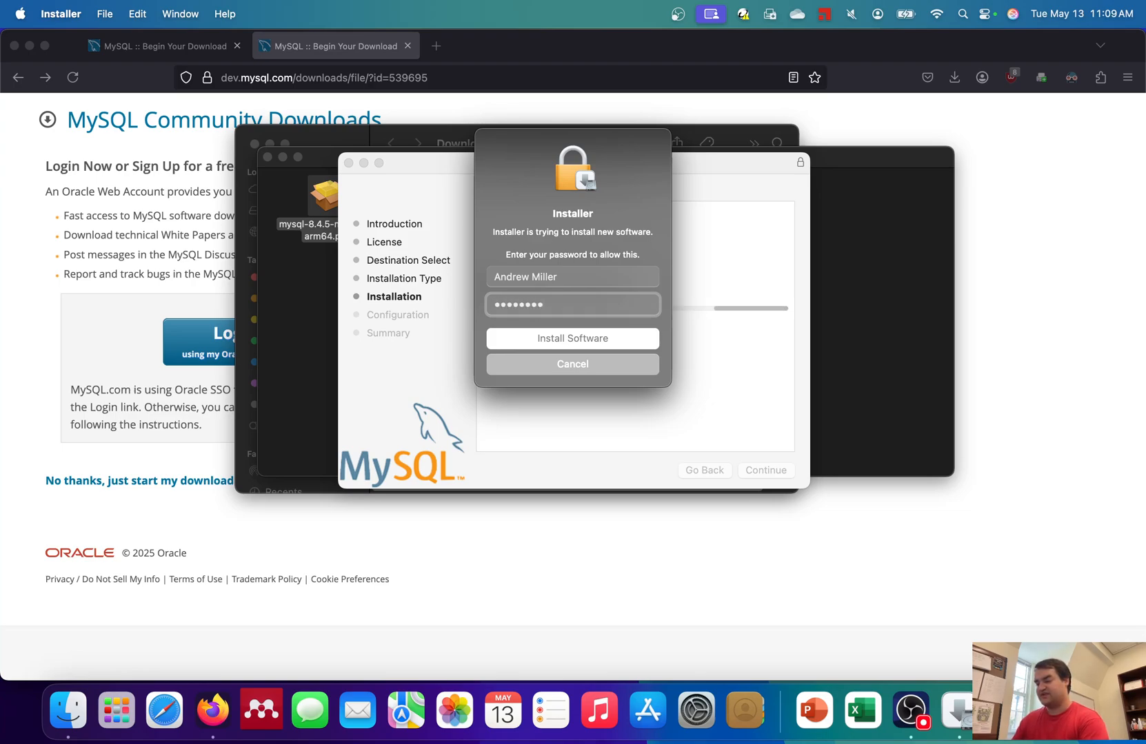
type("***")
key("Return")
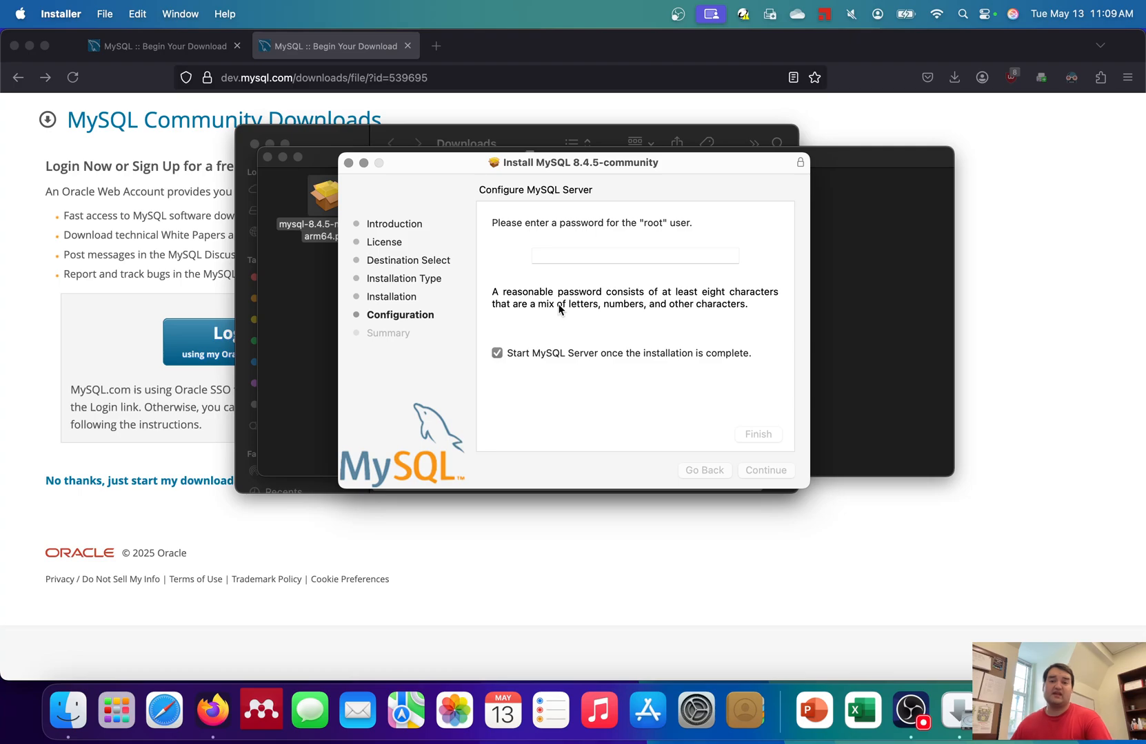
- Enter a password for the MySQL root user and finish the configuration
left_click(577, 256)
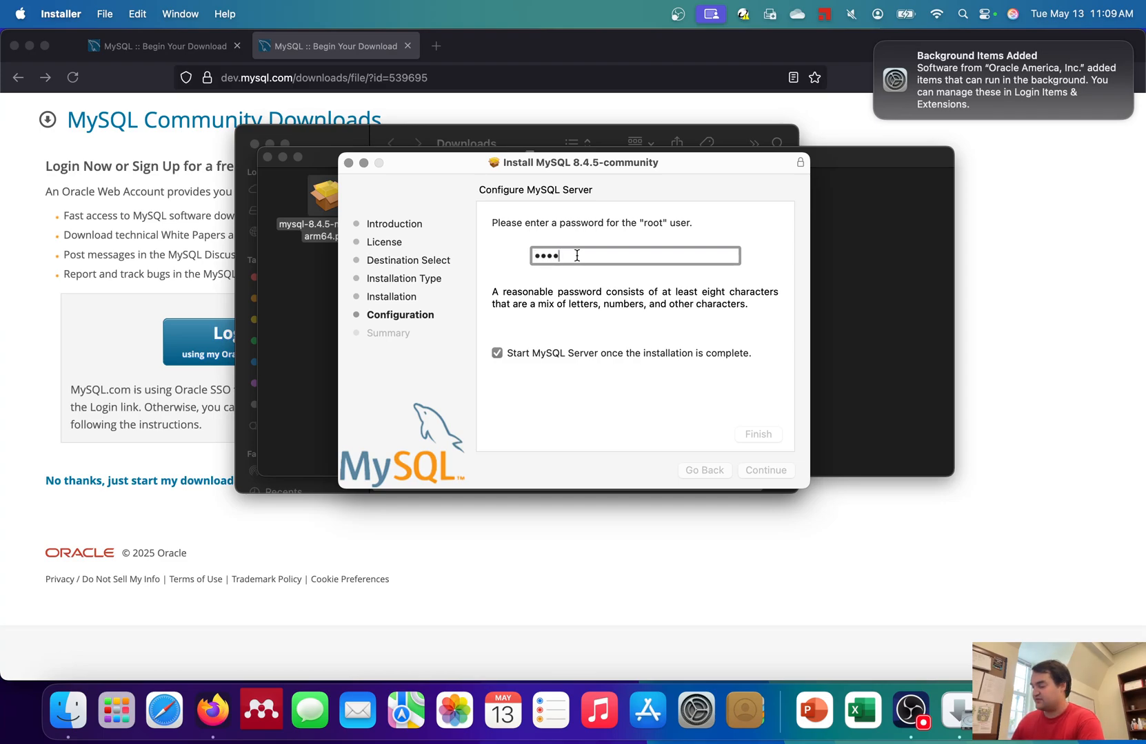
type("rd")
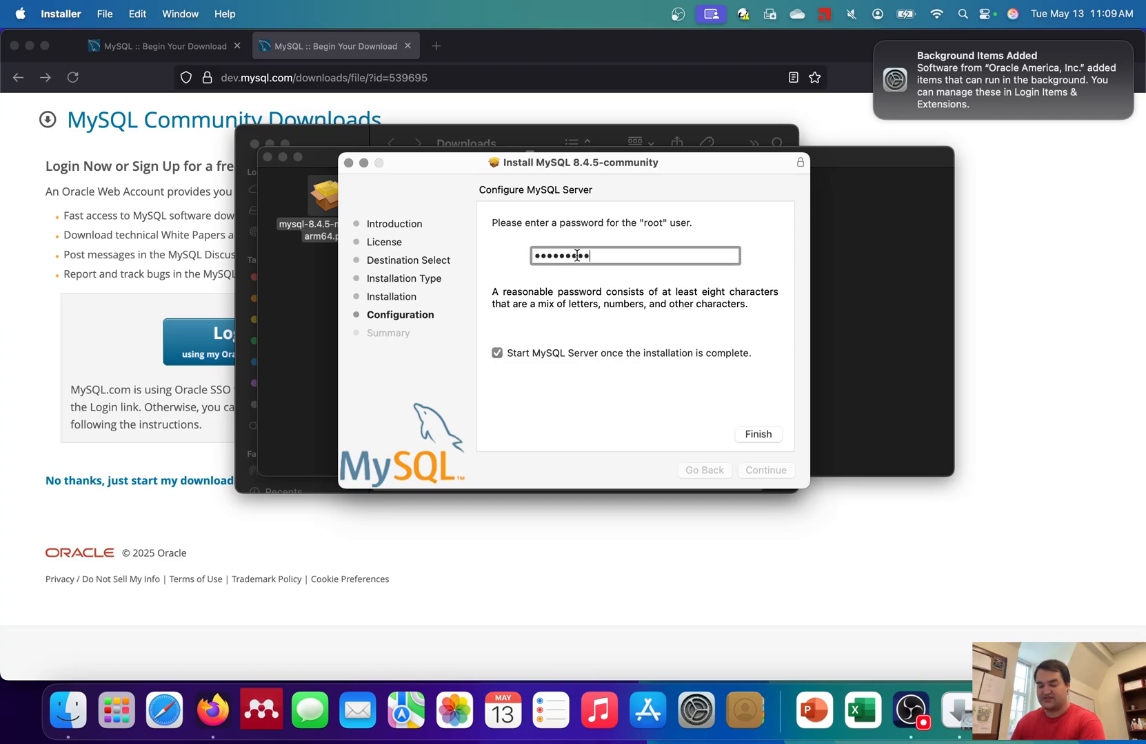
left_click(759, 434)
- Authorize the changes with the administrator password
left_click(582, 334)
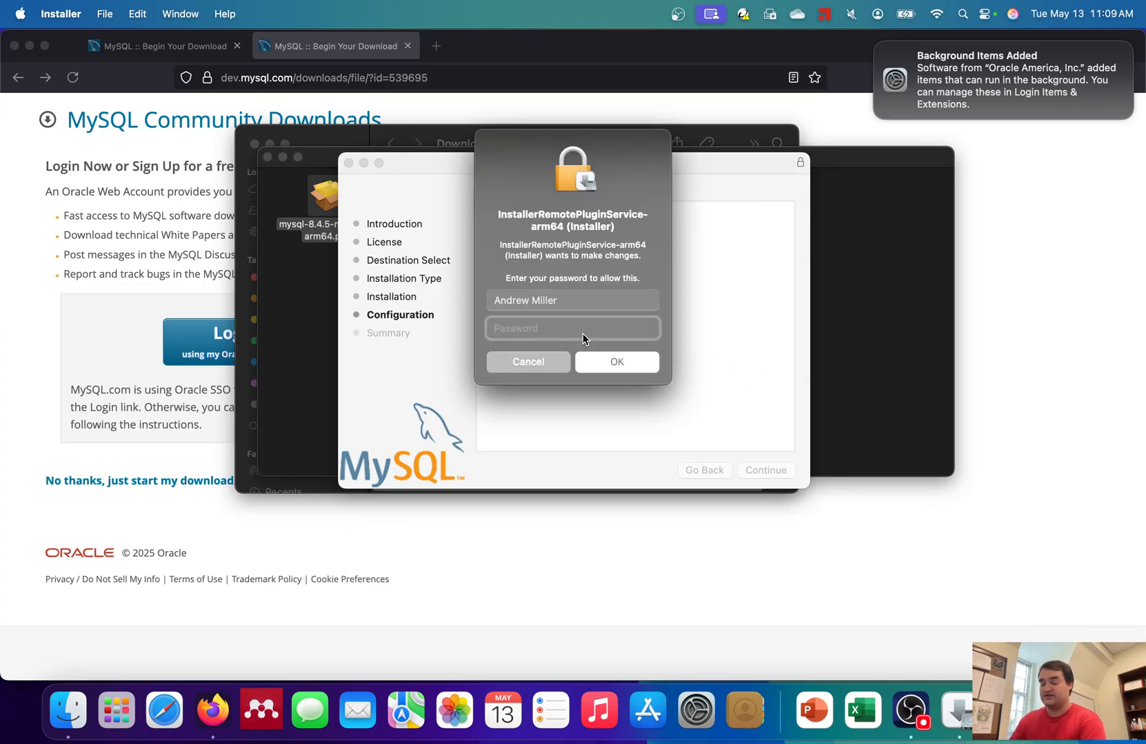
type("••")
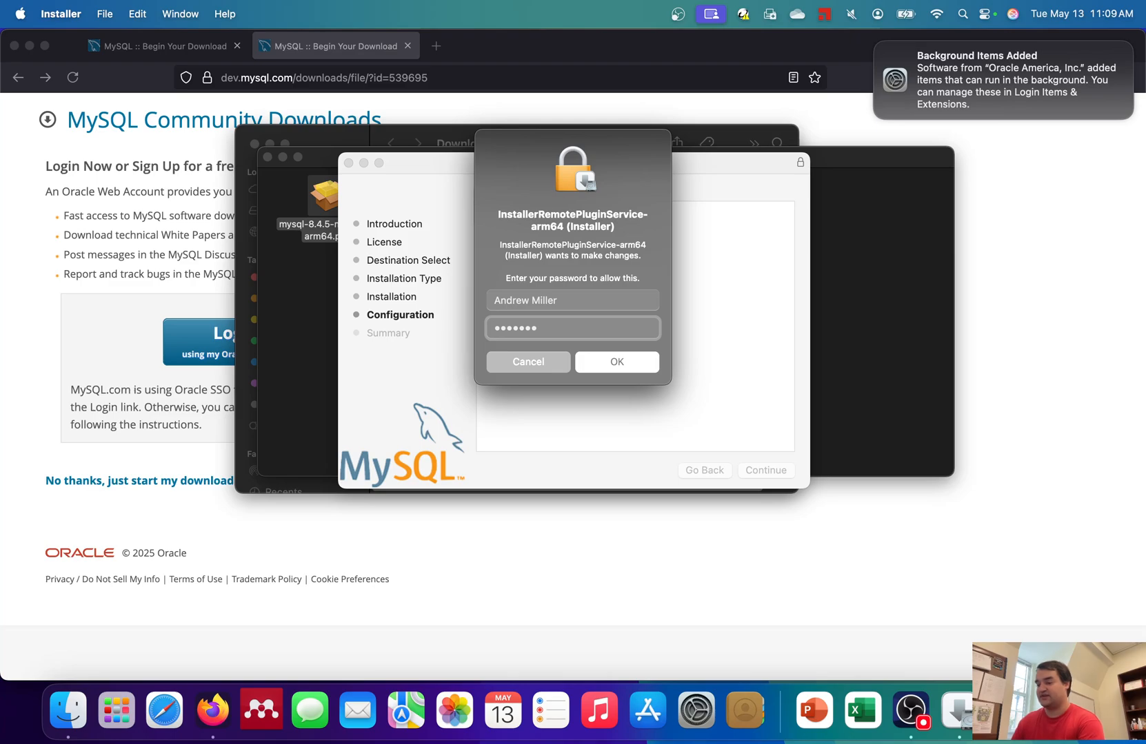
key("BackSpace")
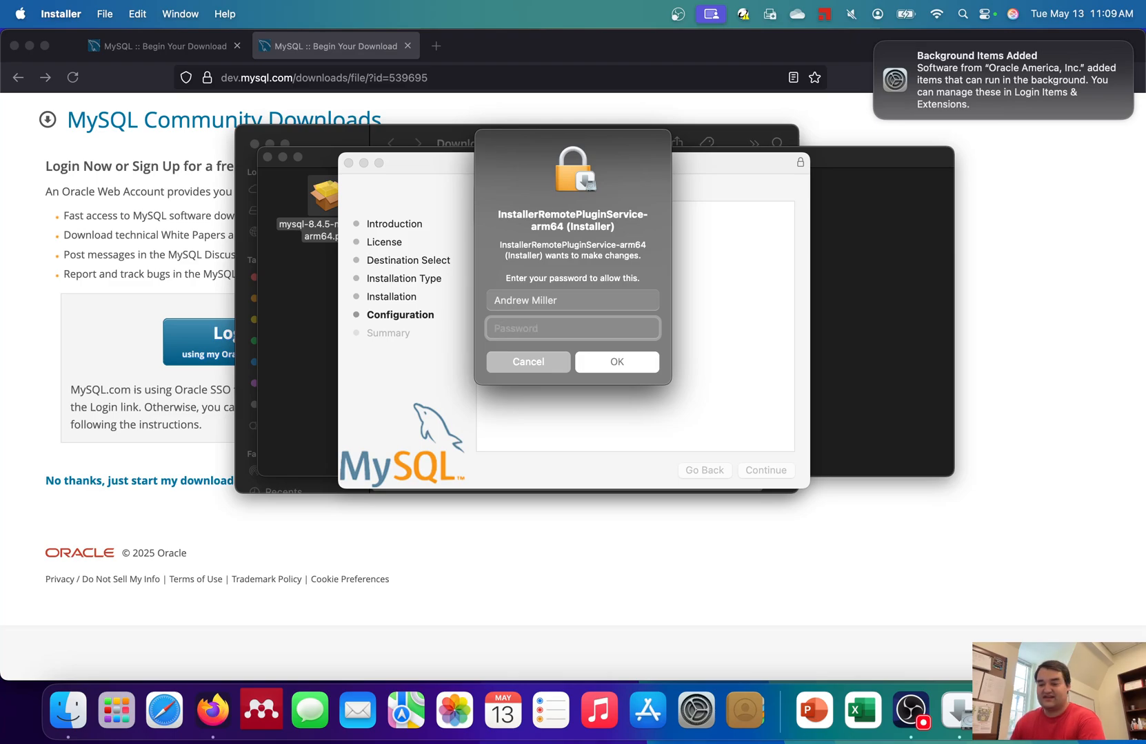
type("•••••••")
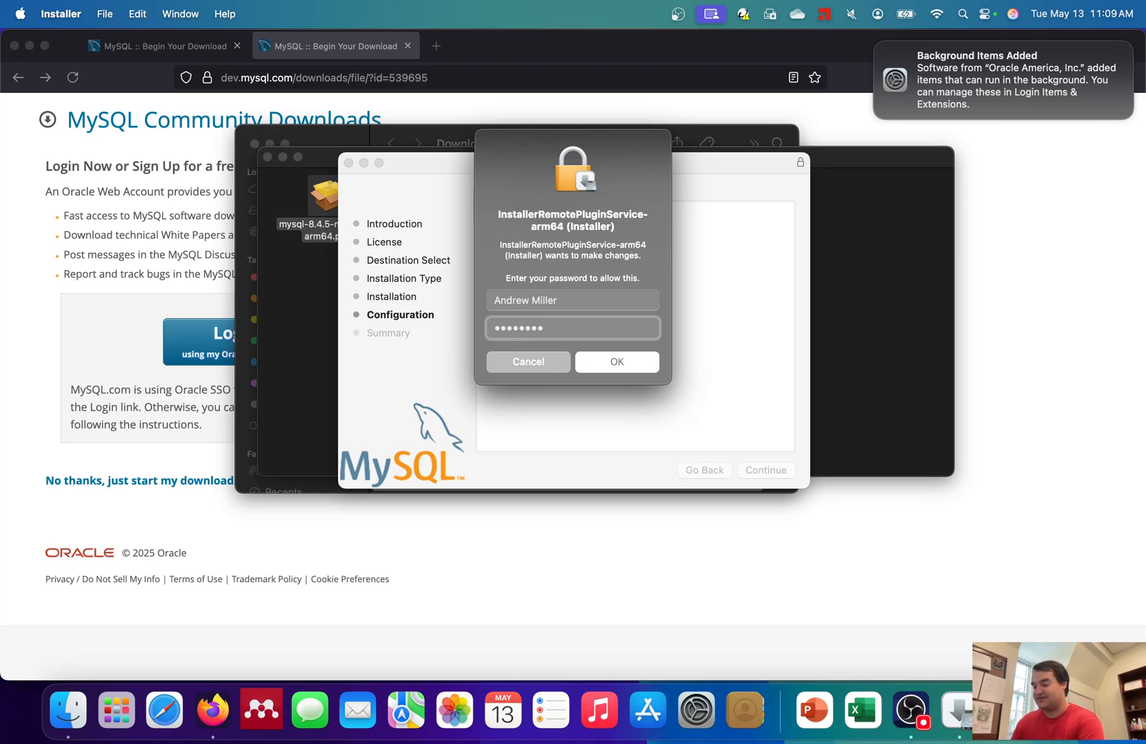
key("Return")
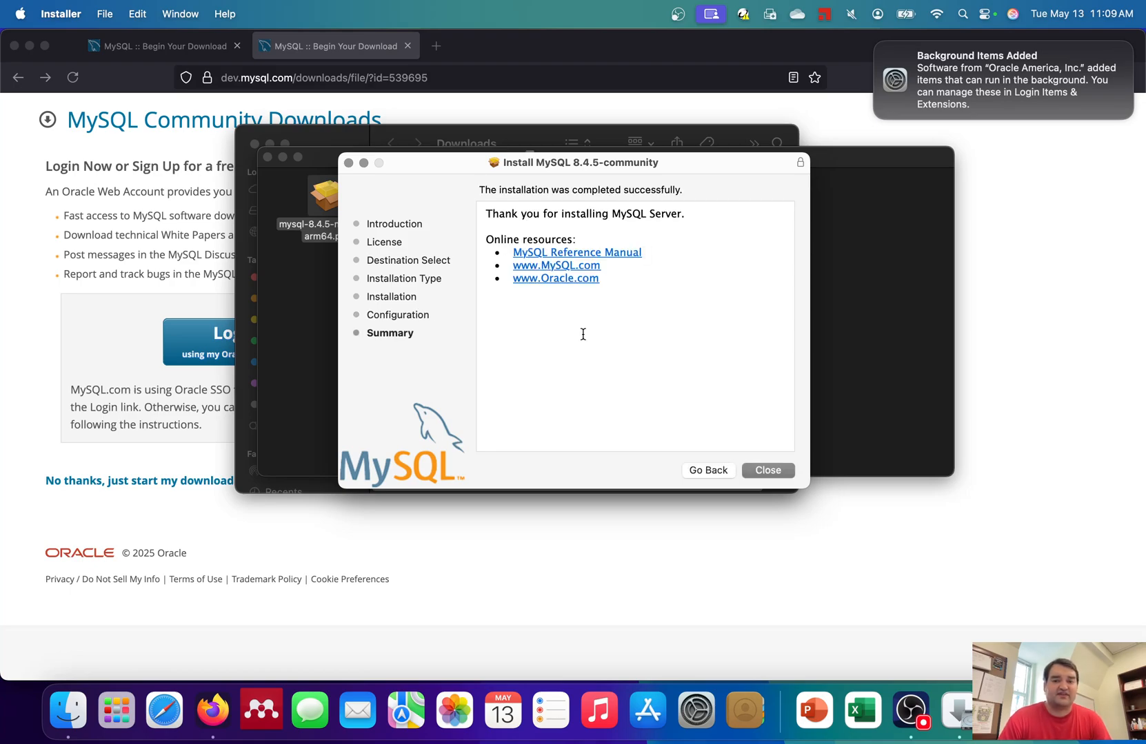
- Close the finished installer, move it to the Trash, and select the Workbench disk image
left_click(782, 473)
left_click(621, 386)
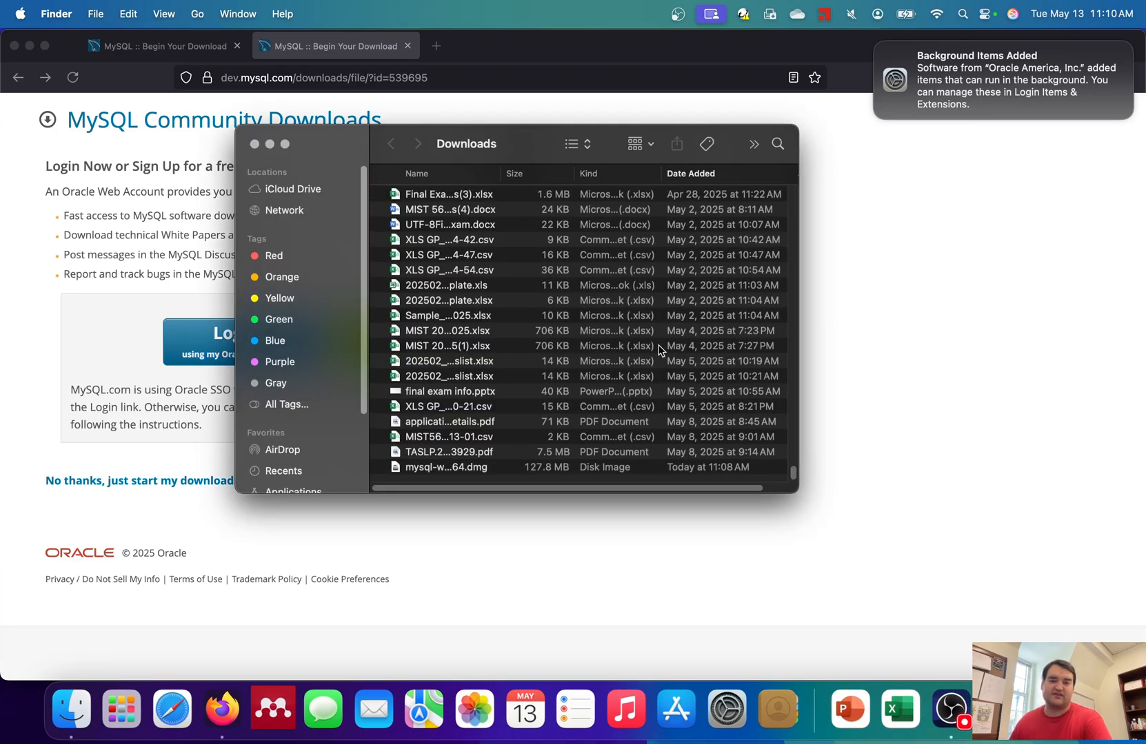
left_click(484, 470)
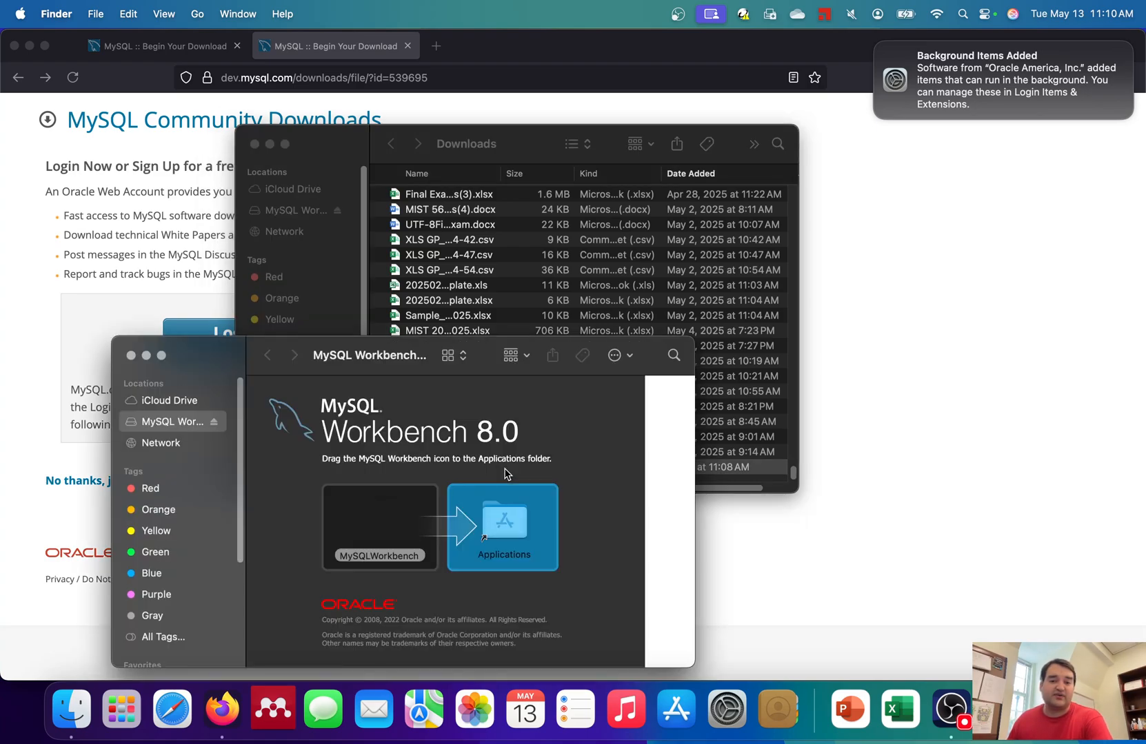
- Drag MySQLWorkbench from the mounted disk image into the Applications folder
left_click_drag(414, 376, 435, 160)
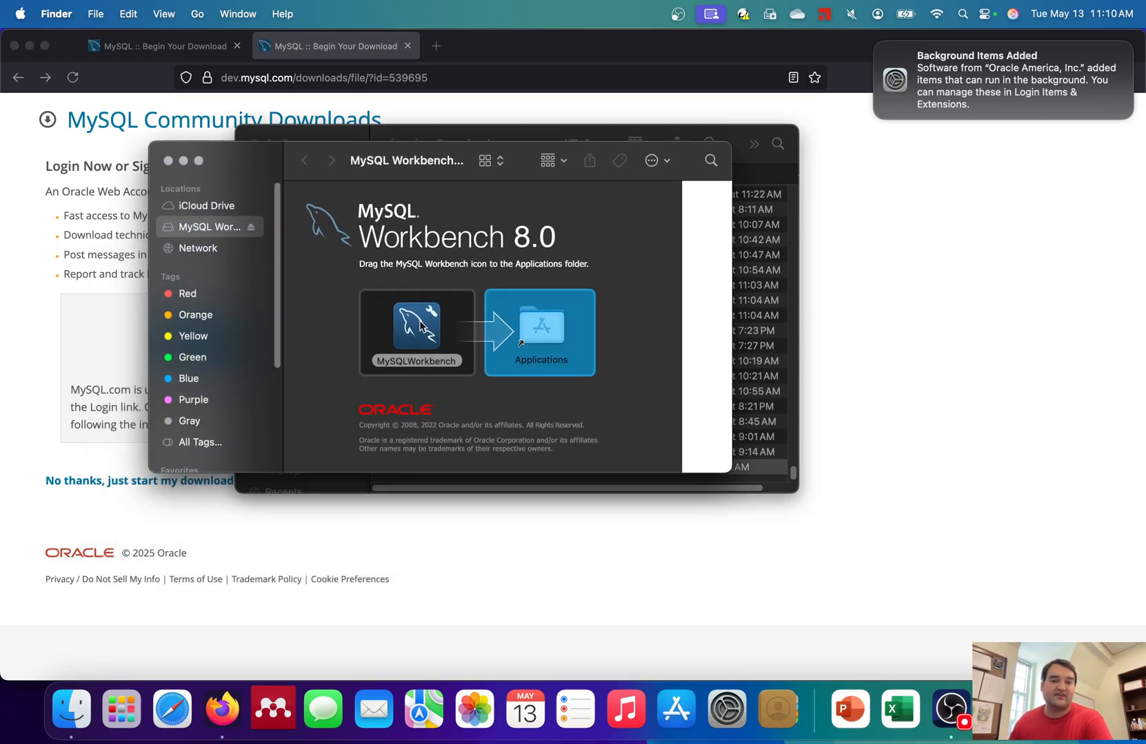
left_click_drag(420, 324, 548, 324)
left_click_drag(548, 324, 517, 328)
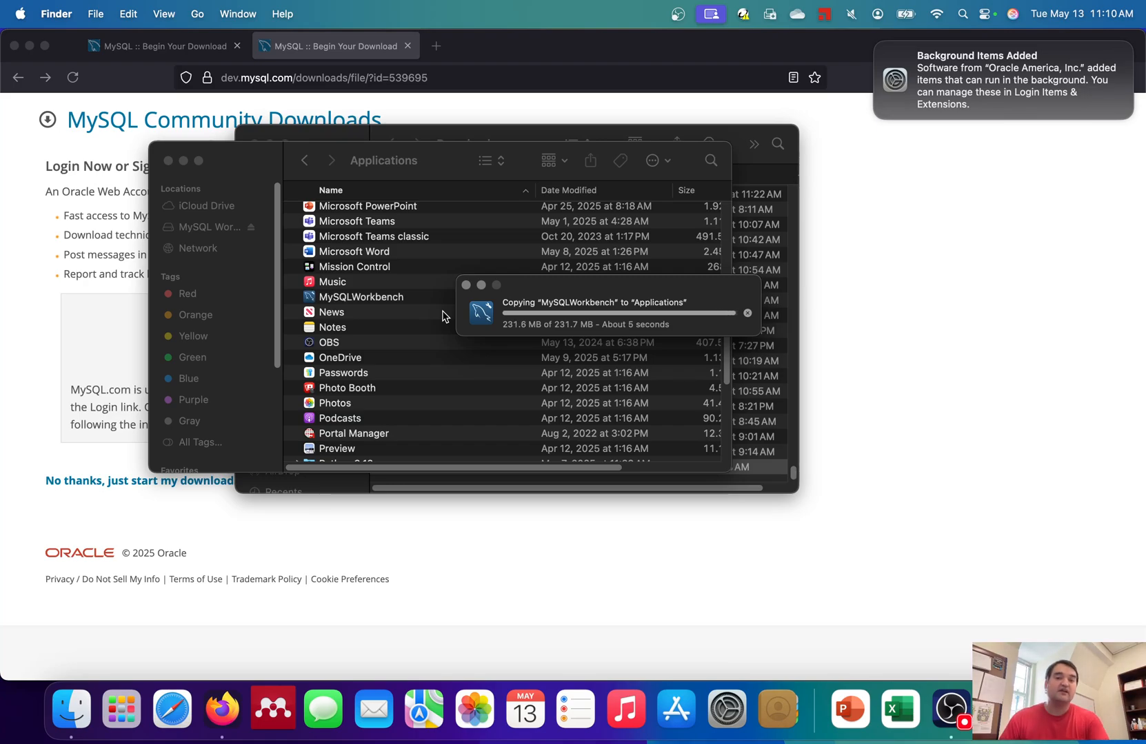
key("super+space")
type("settin")
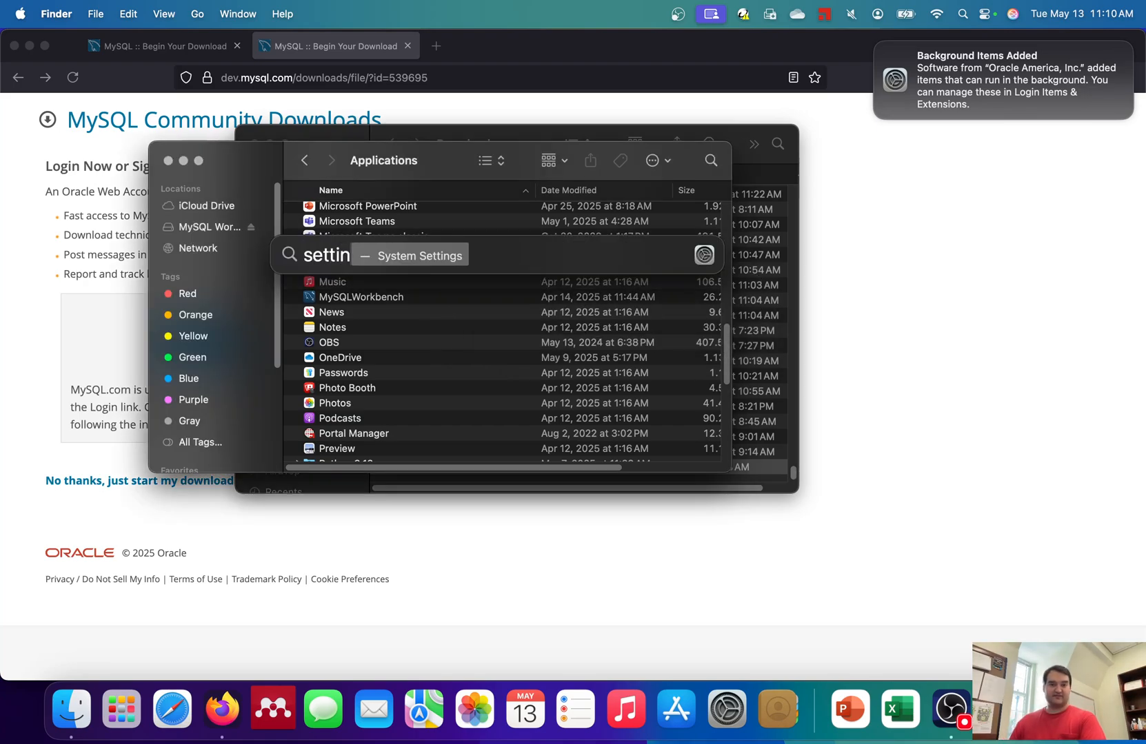
key("Return")
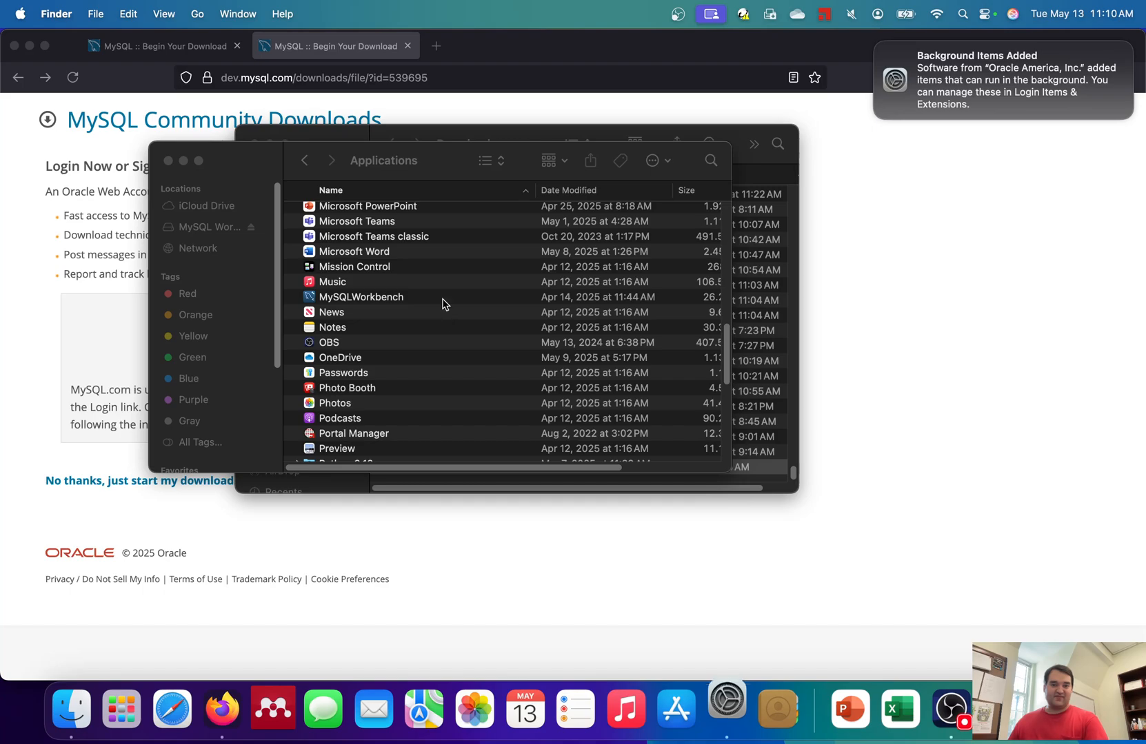
scroll(251, 413, "down", 10)
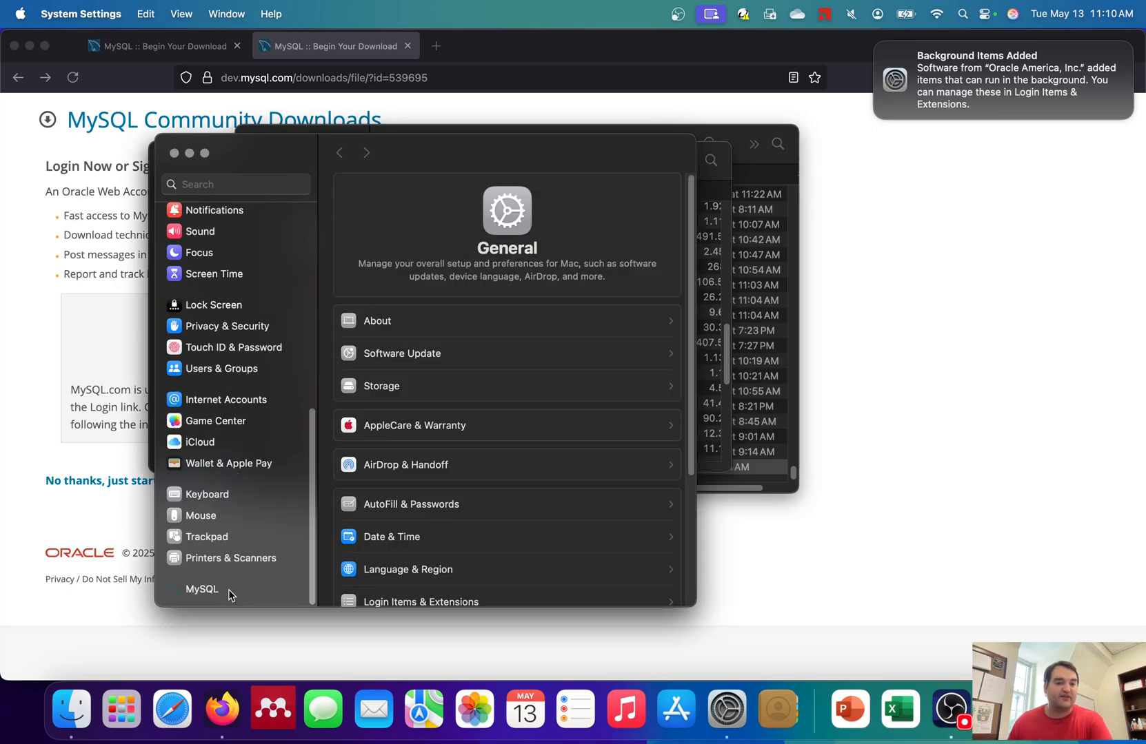
left_click(228, 590)
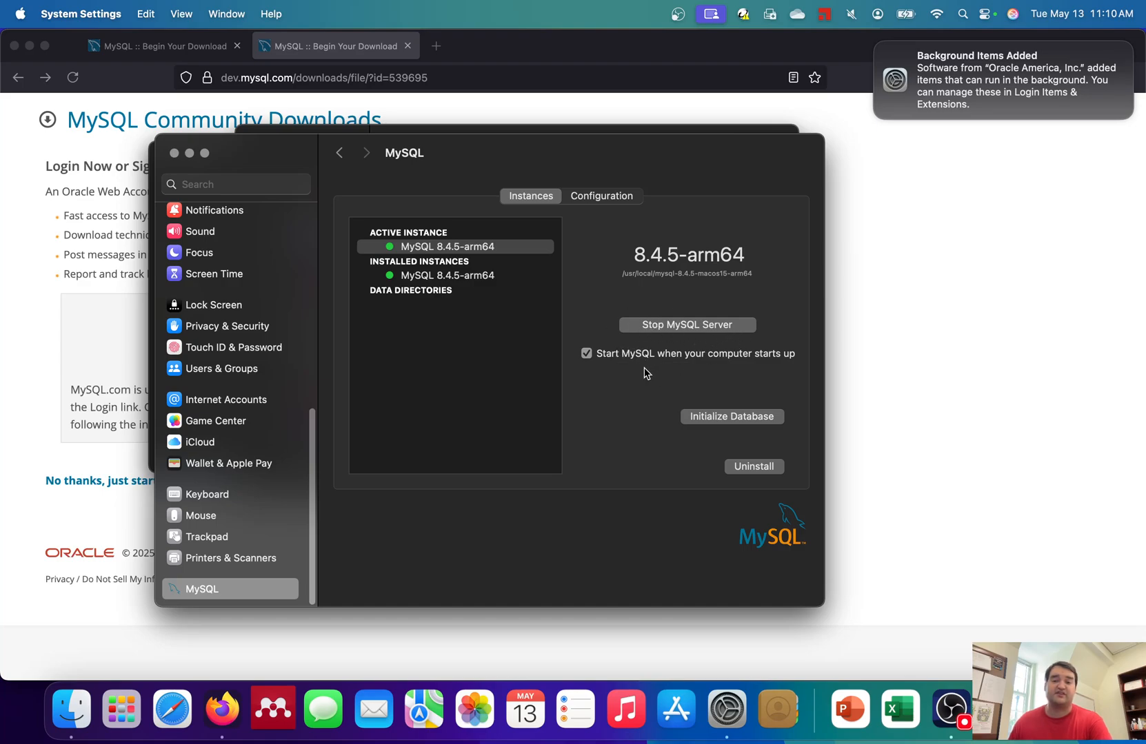
left_click(173, 153)
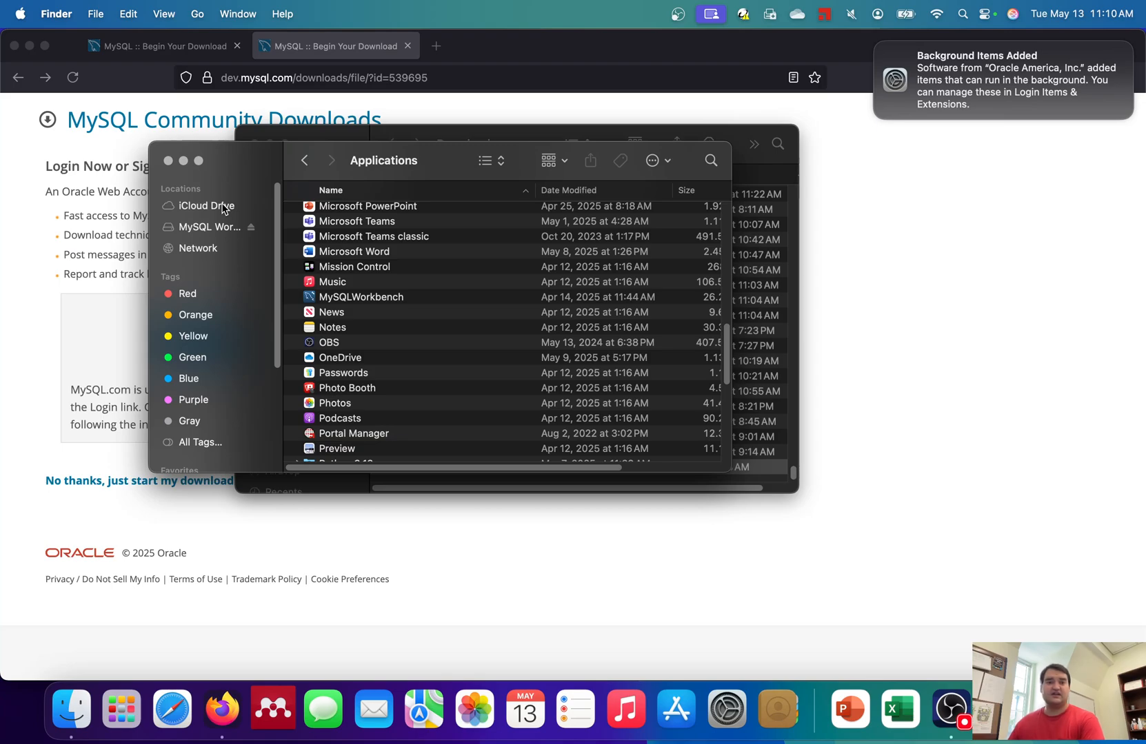
- Launch MySQLWorkbench from Applications and approve opening it at the Gatekeeper warning
left_click(370, 297)
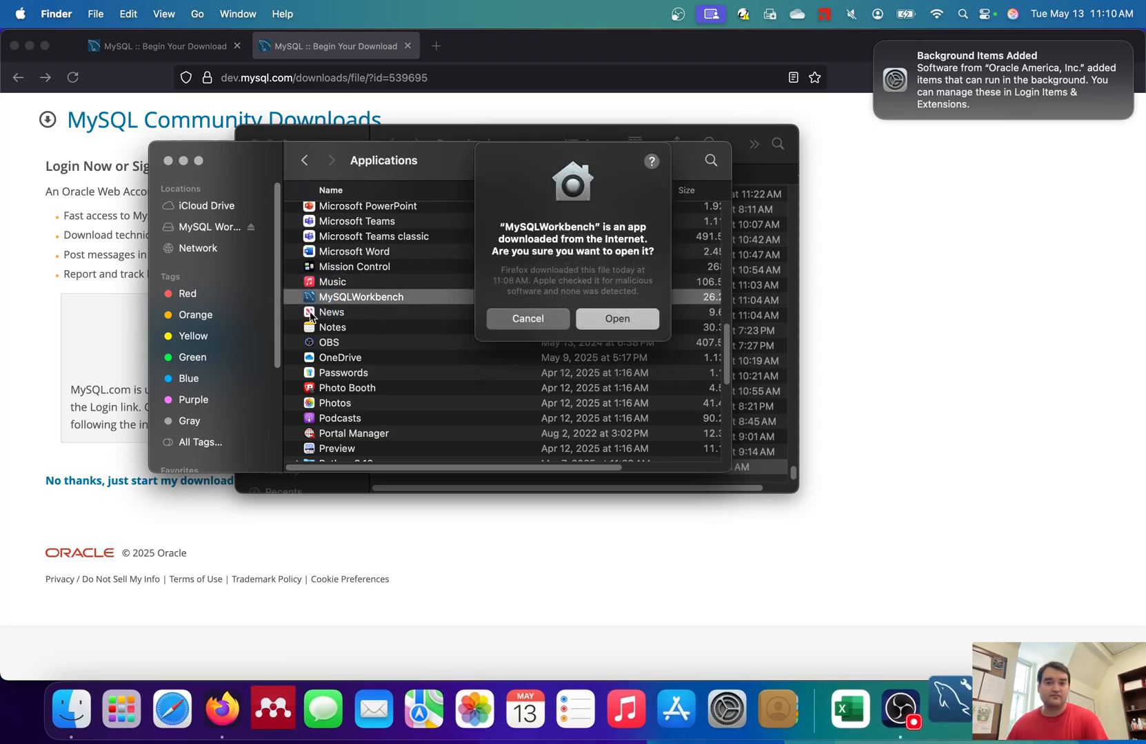
left_click(622, 319)
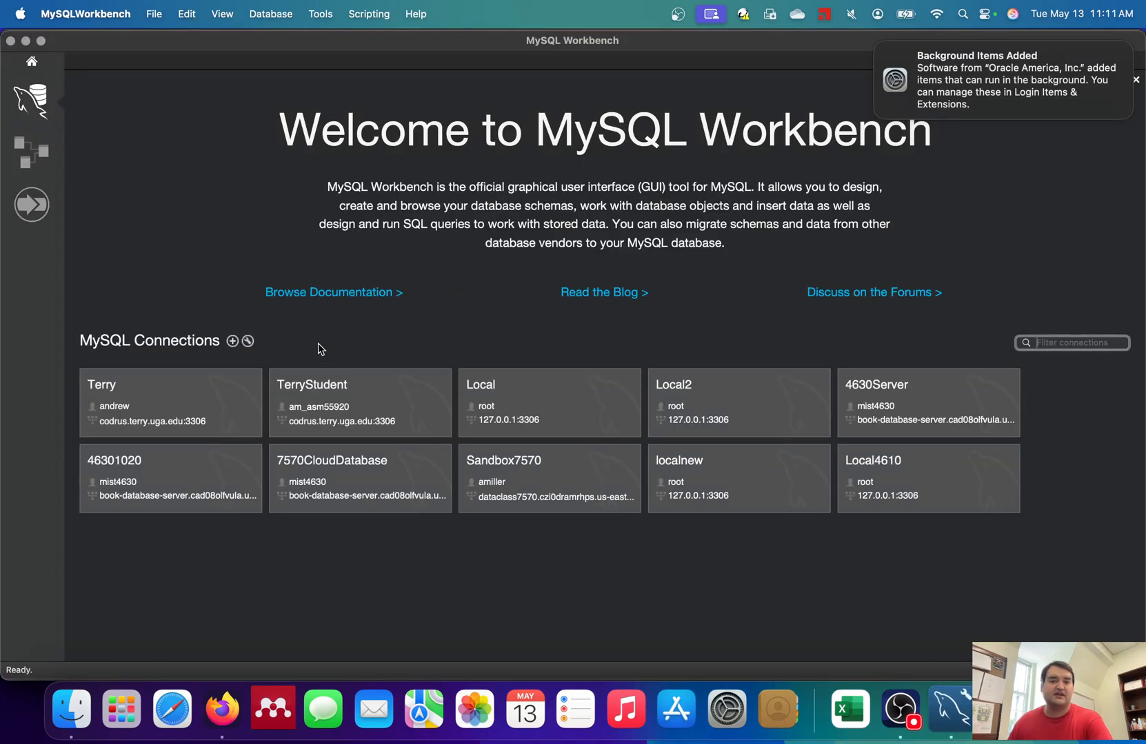
- Name a new connection LocalMay25 and check host 127.0.0.1, port 3306 and user root
left_click(233, 341)
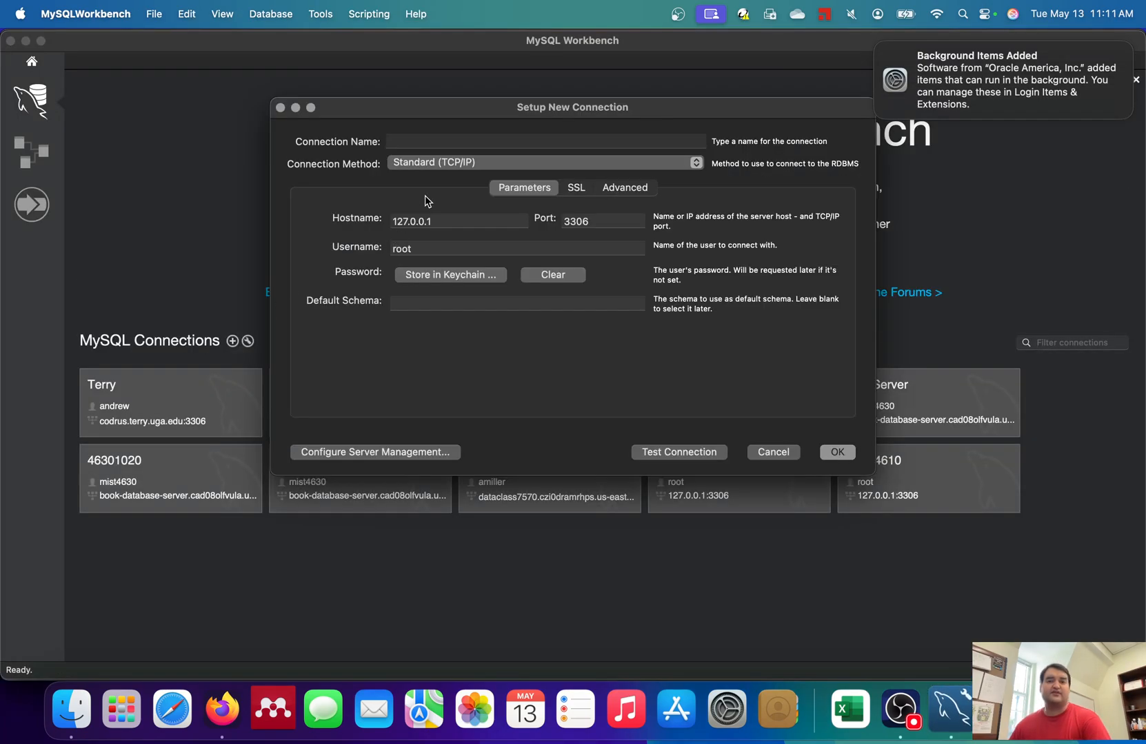
left_click(451, 140)
type("Local")
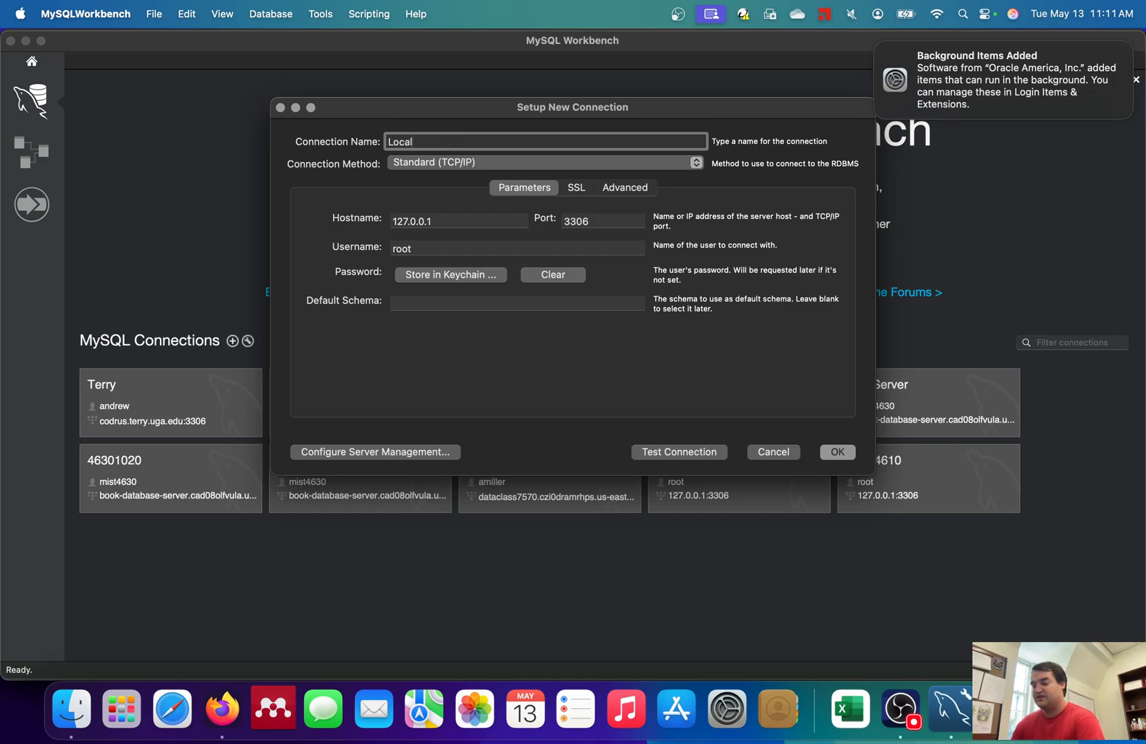
type("May25")
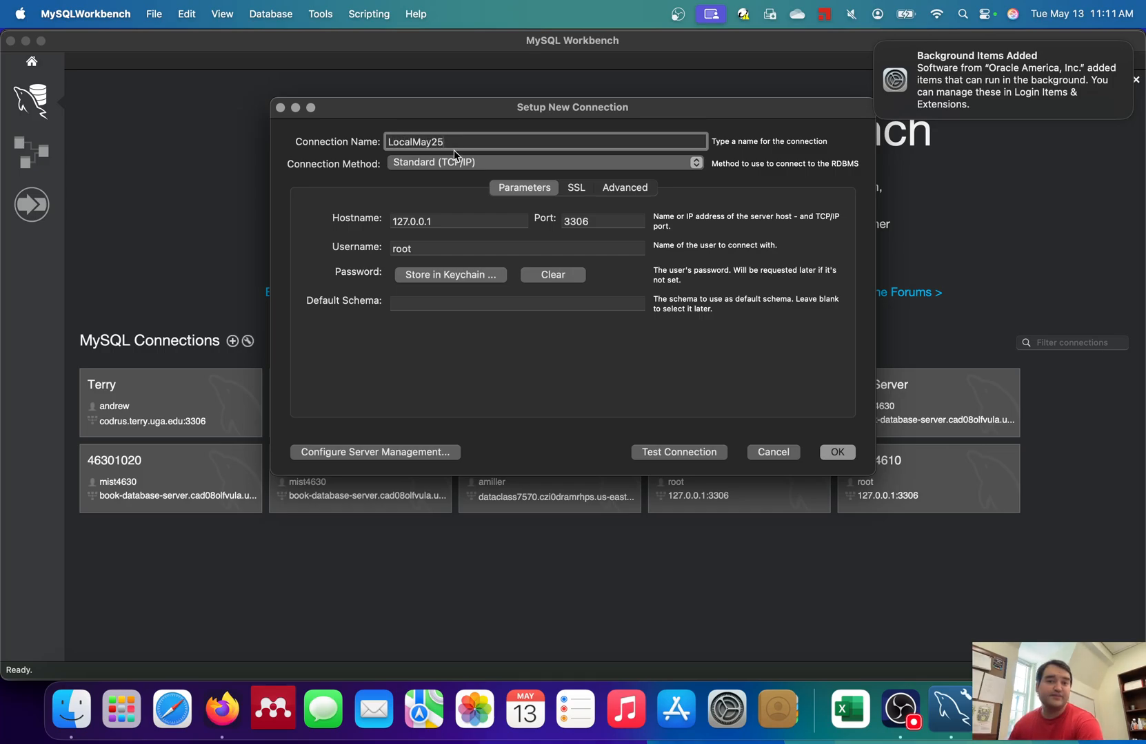
left_click(440, 221)
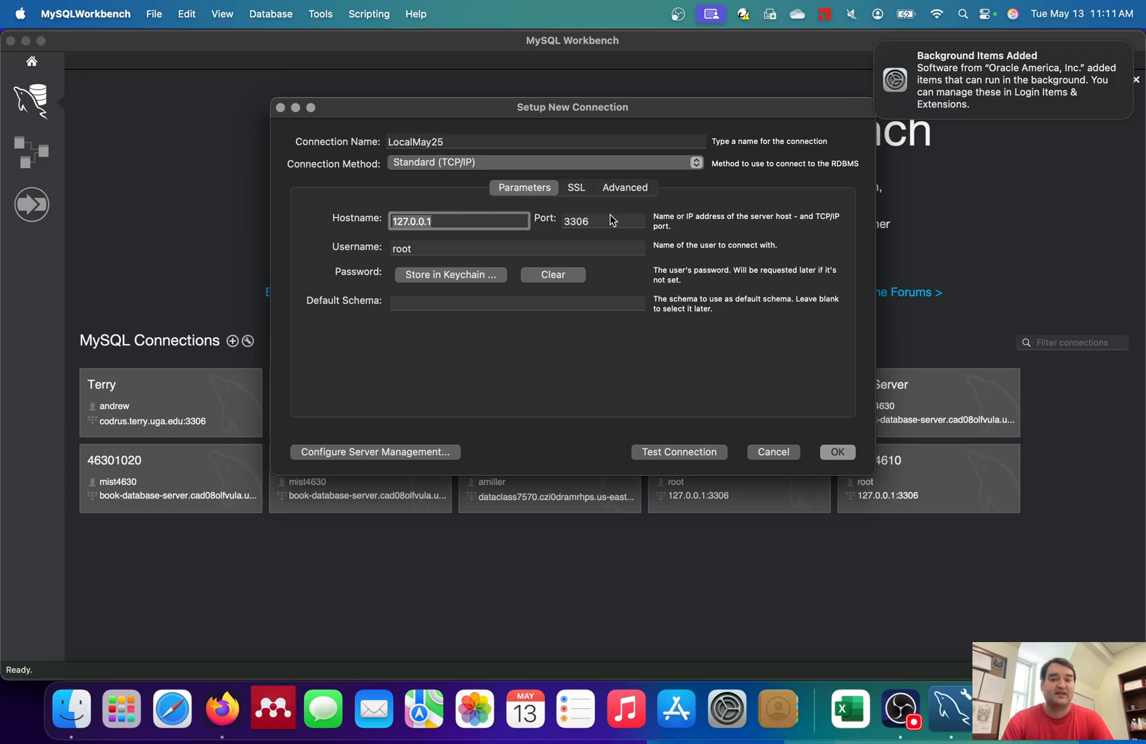
key("Tab")
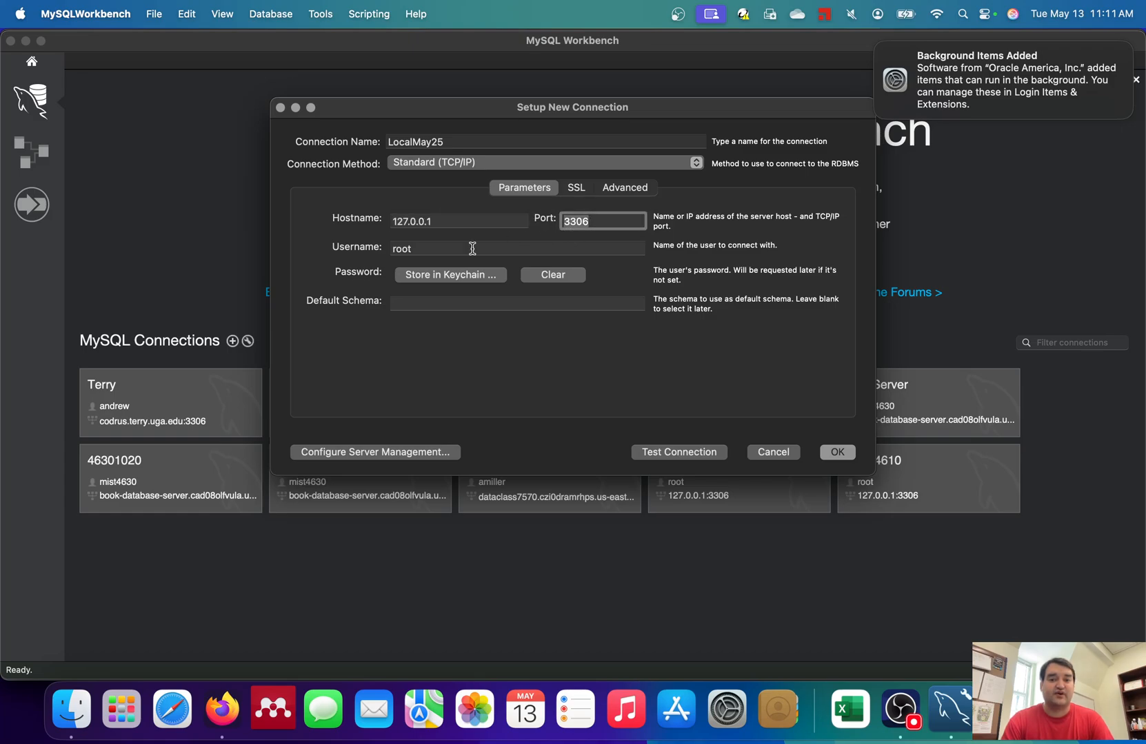
key("Tab")
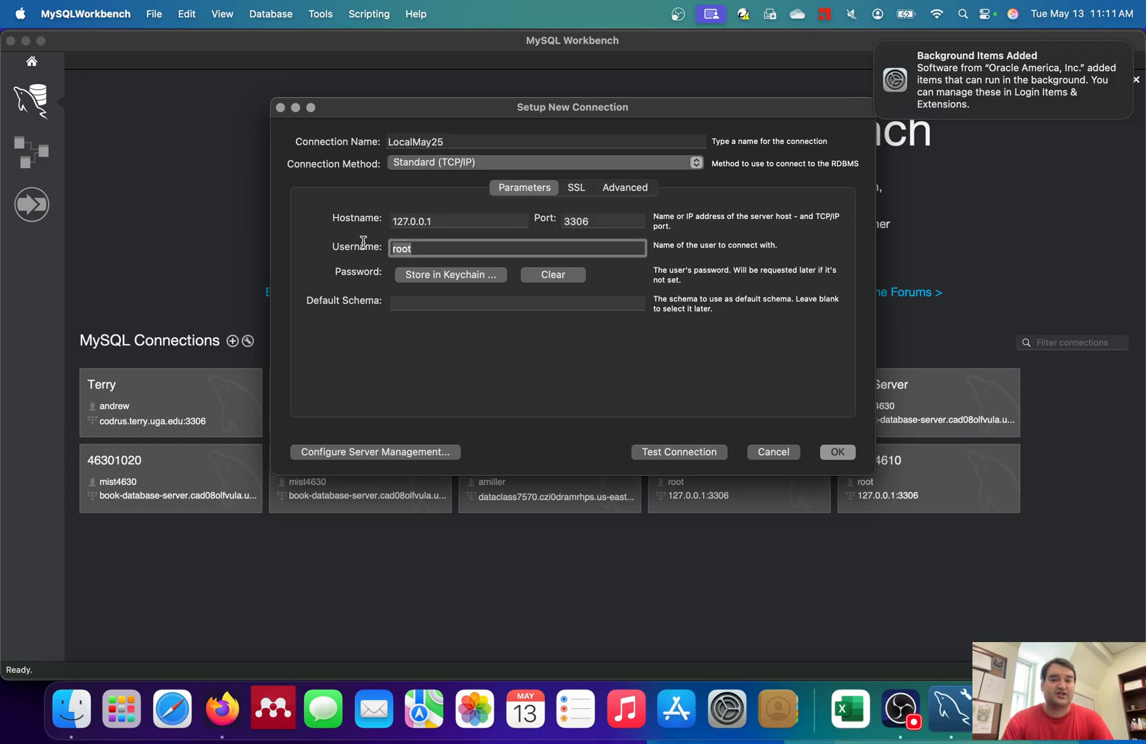
- Store the root user's password in the keychain for the new connection
left_click(470, 280)
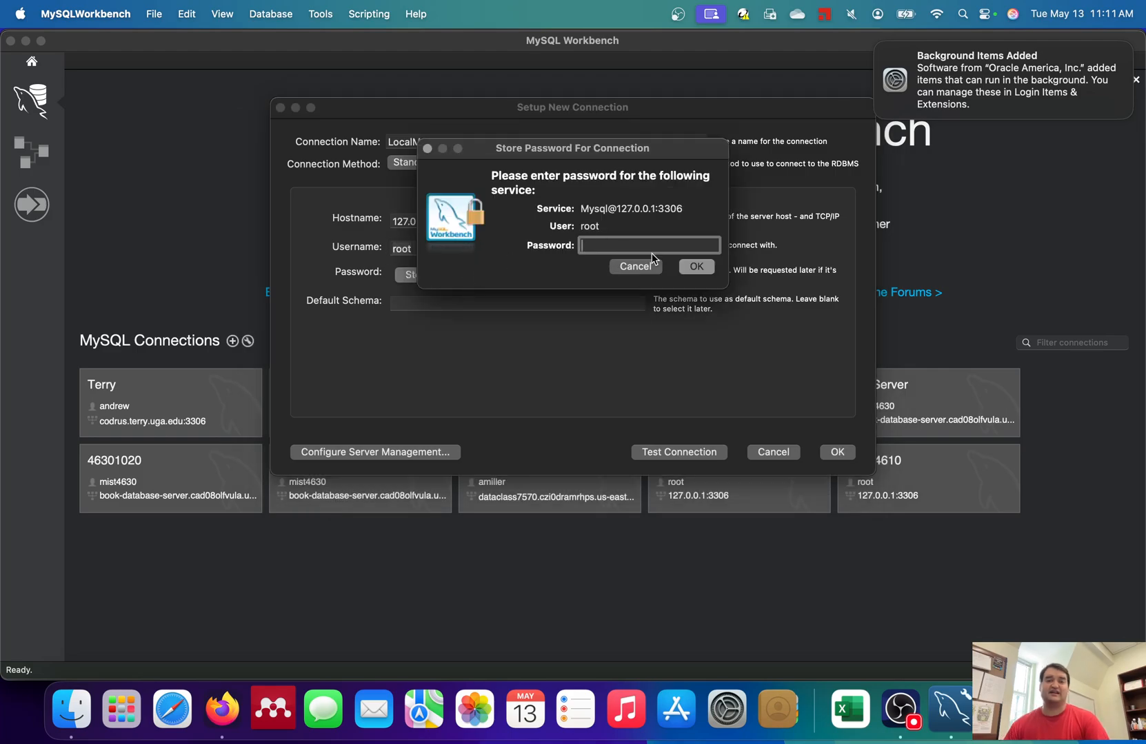
left_click_drag(643, 160, 589, 107)
type("••••••")
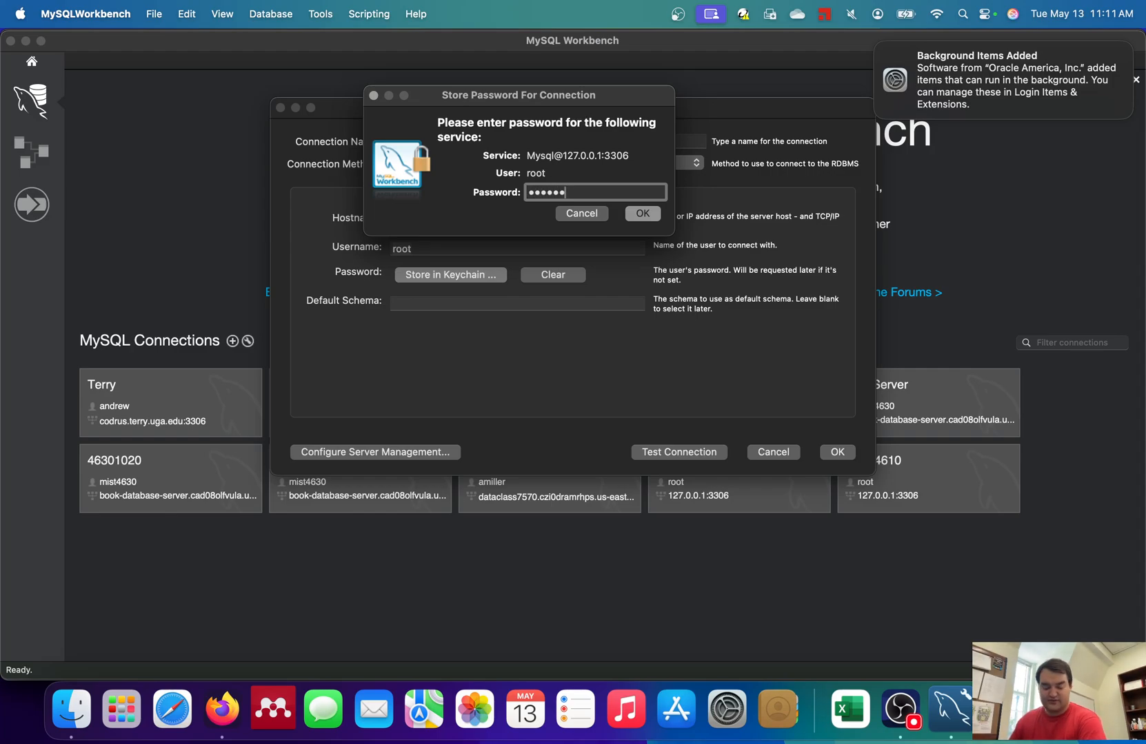
type("••••")
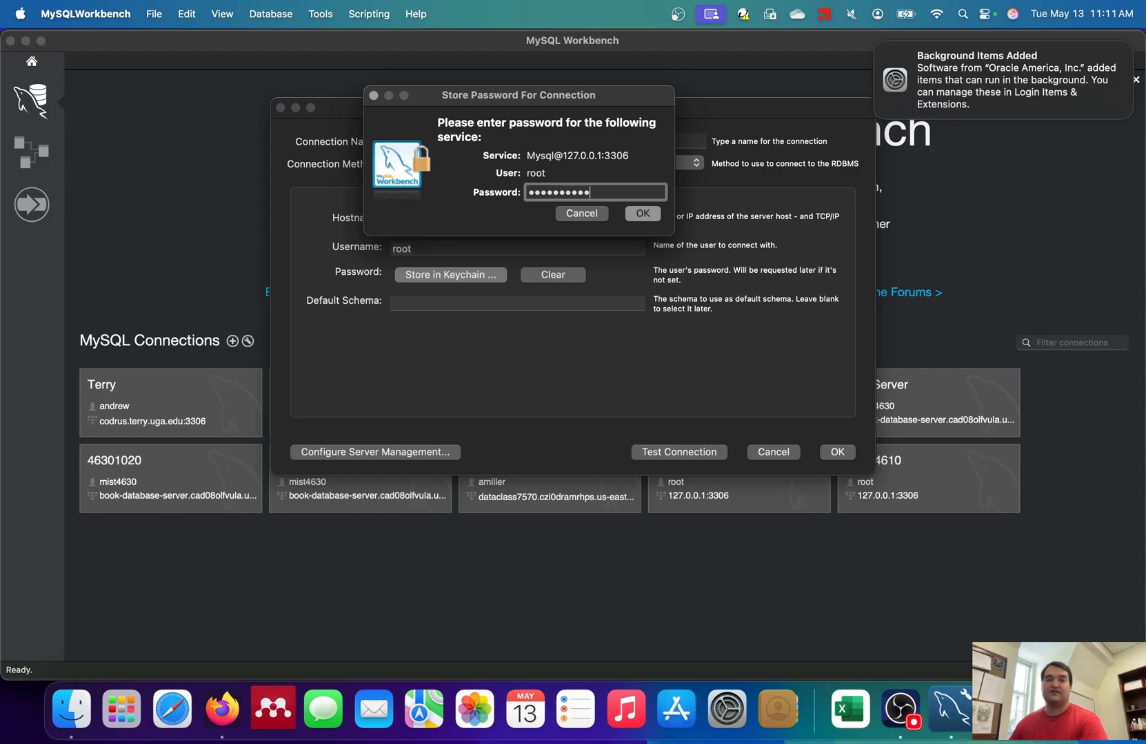
left_click(646, 213)
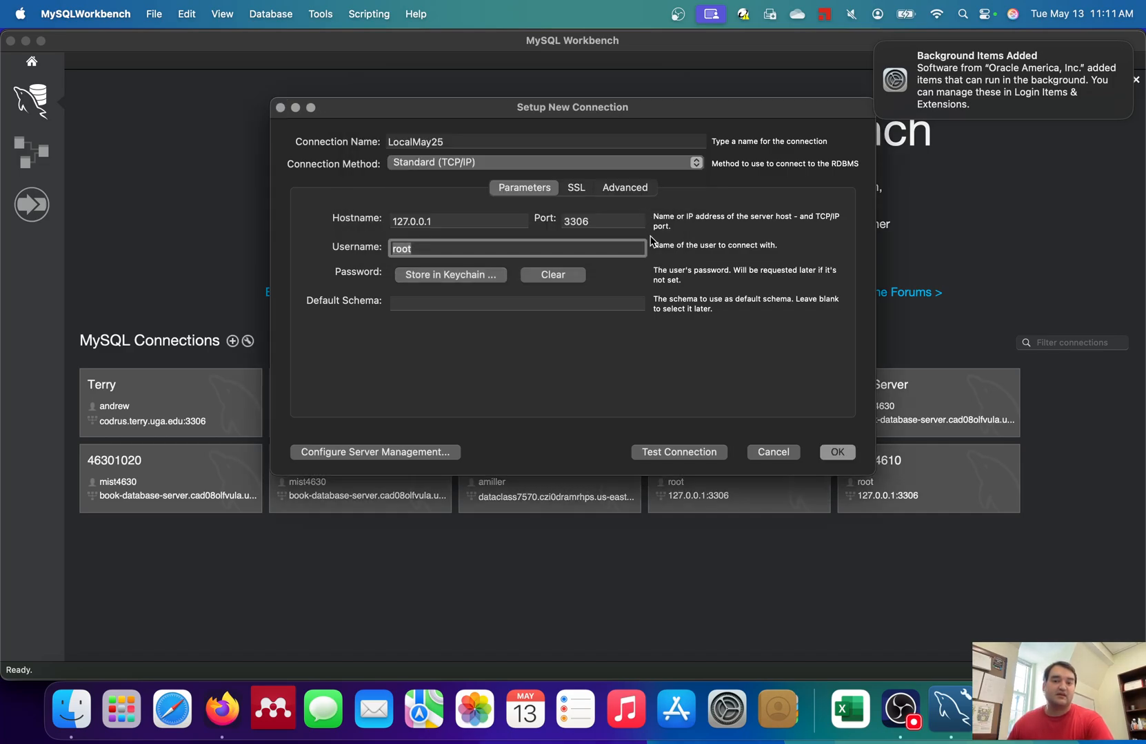
- Test the connection to the local server, accepting the server version warning
left_click(698, 455)
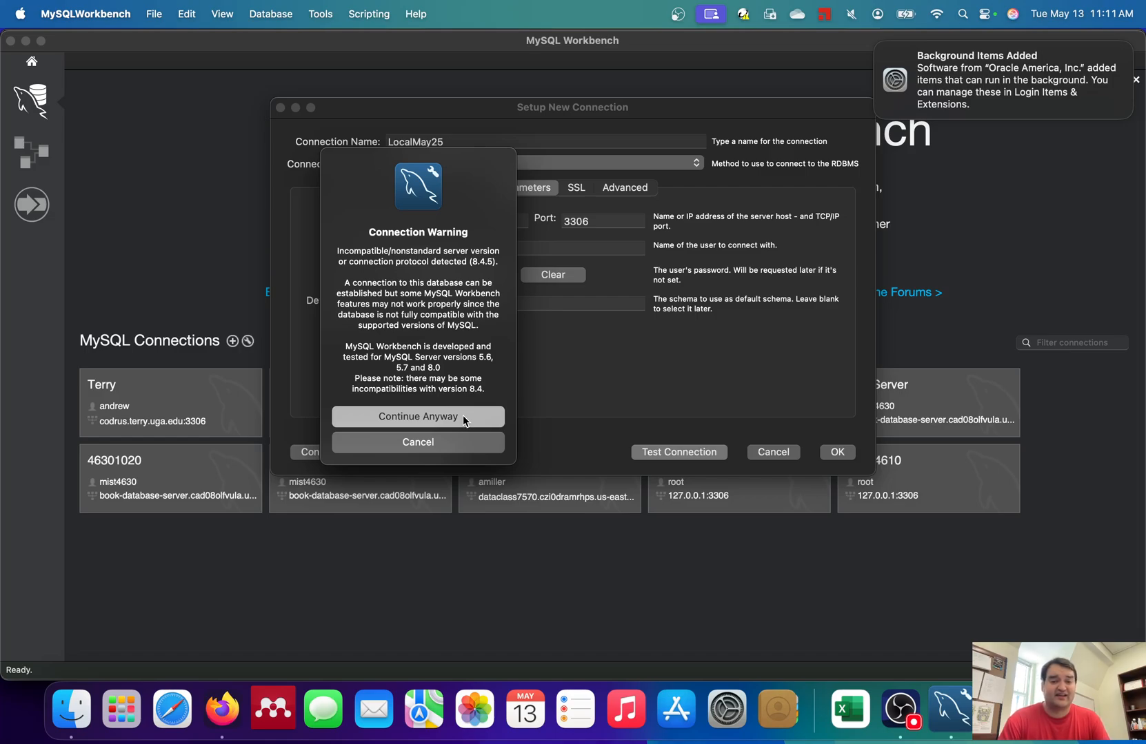
left_click(462, 416)
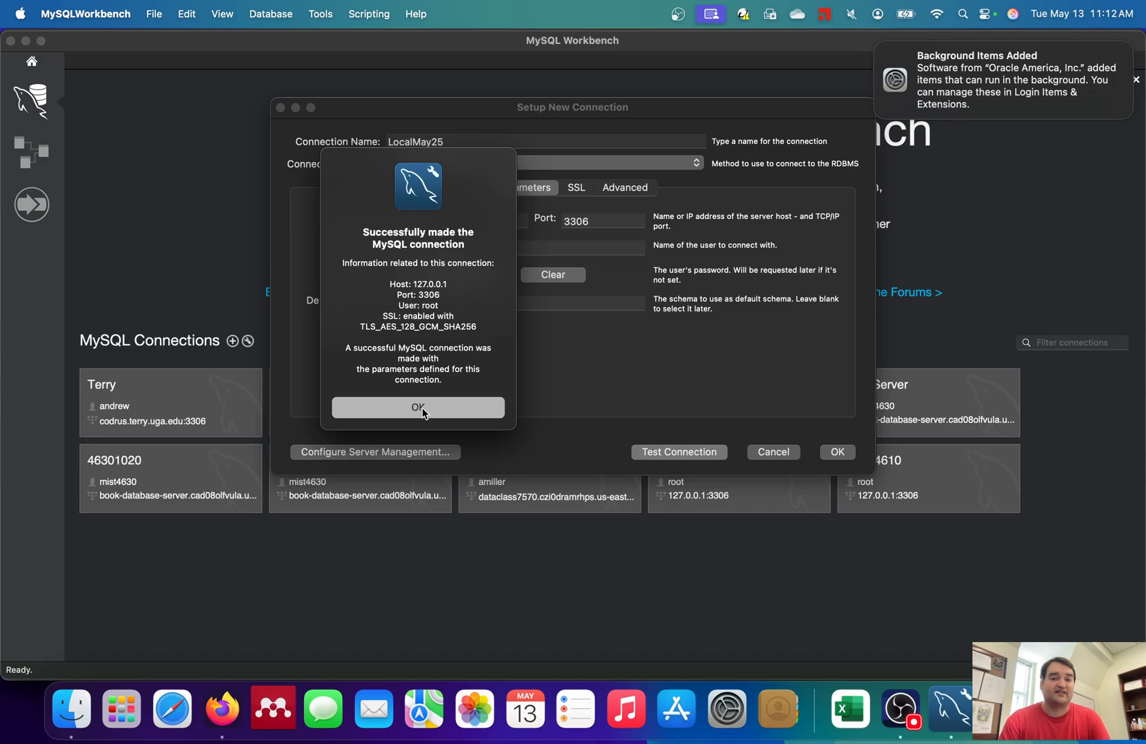
left_click(423, 408)
- Save and open the LocalMay25 connection, then create a new schema from the Schemas list
left_click(844, 456)
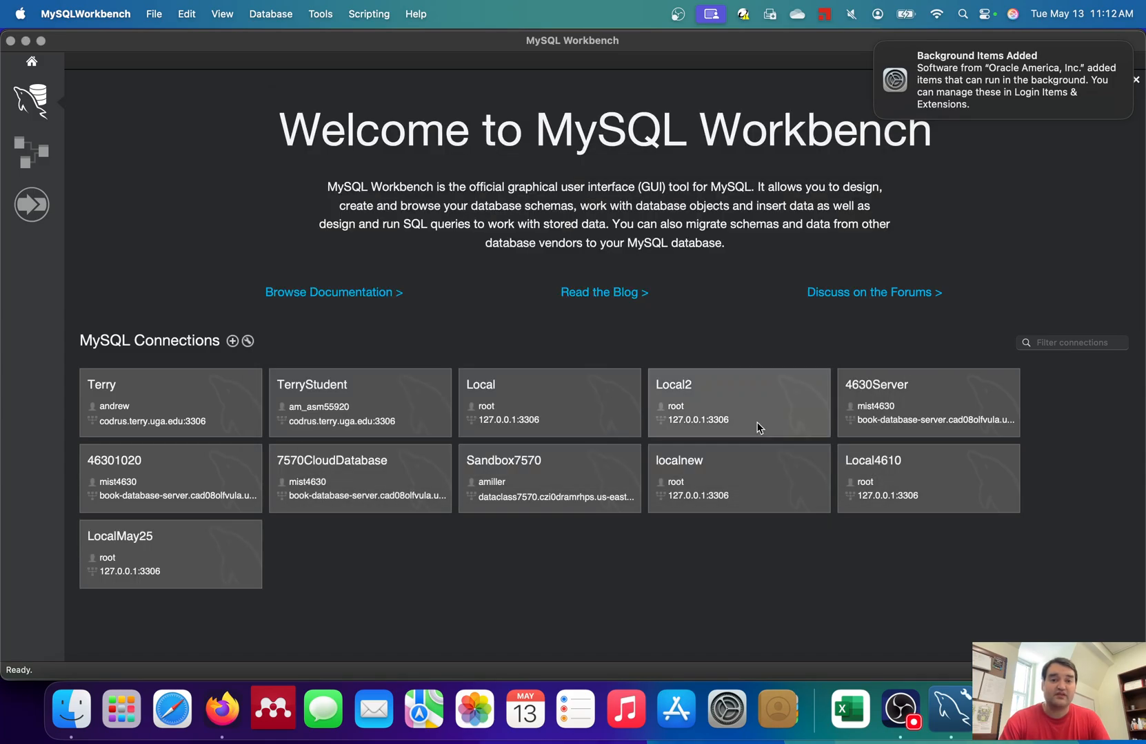
left_click(160, 562)
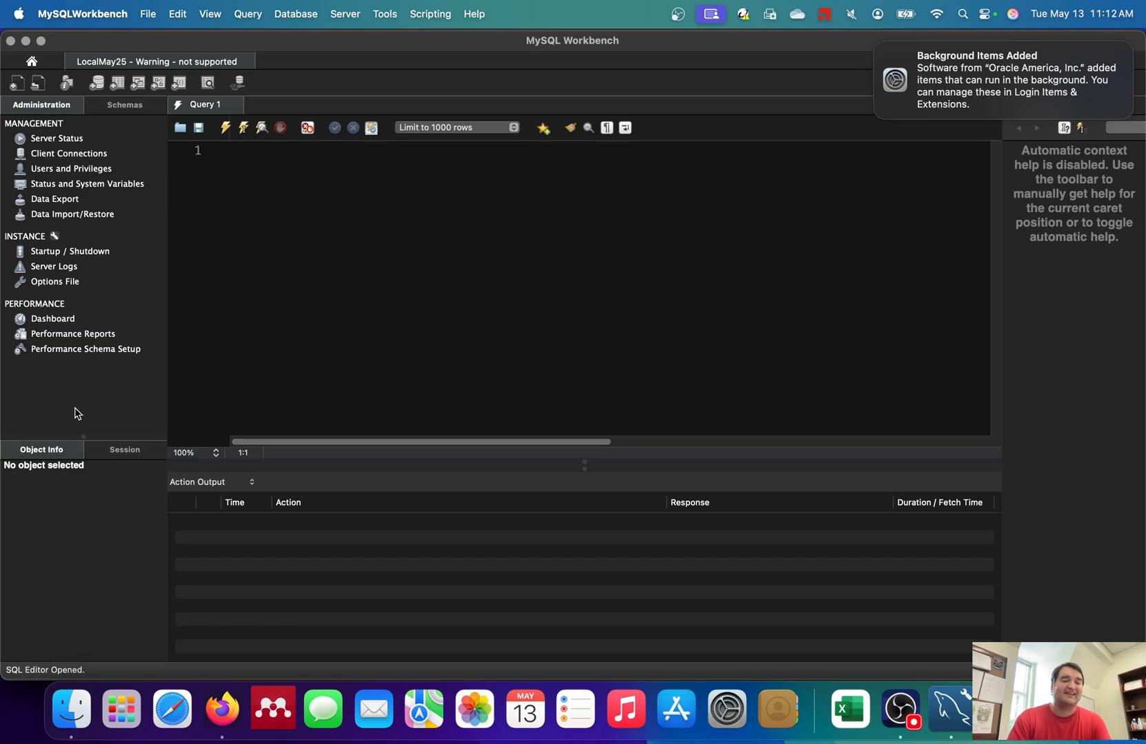
left_click(111, 114)
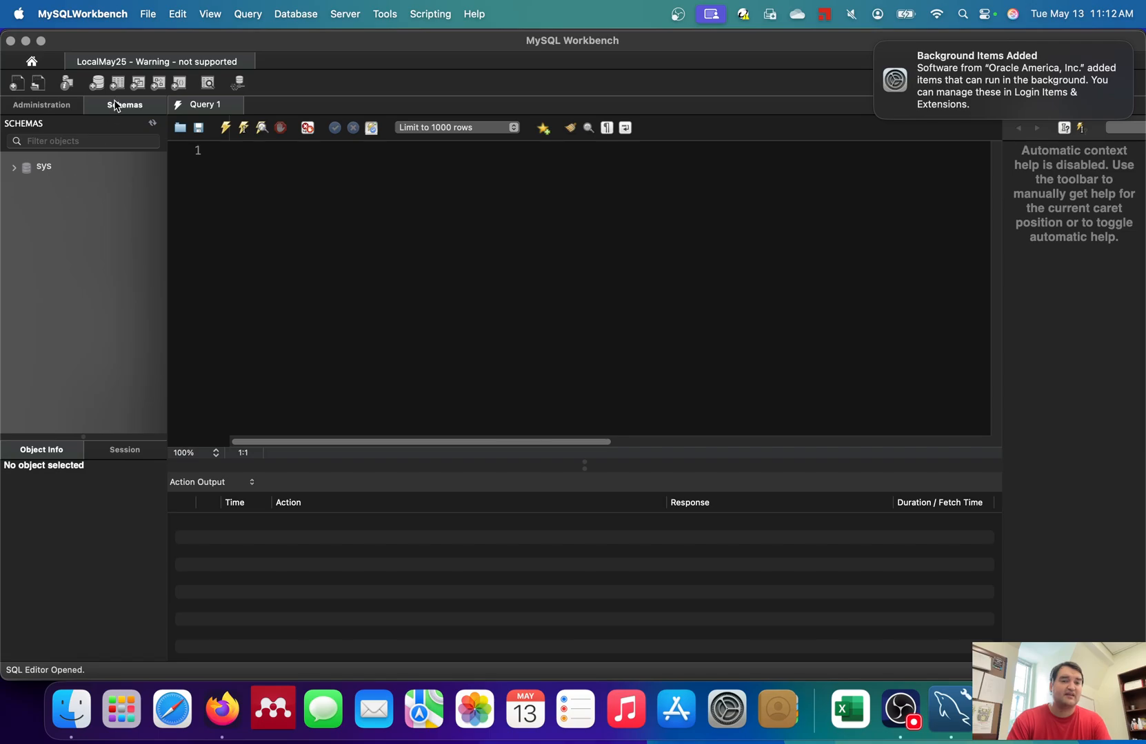
right_click(52, 196)
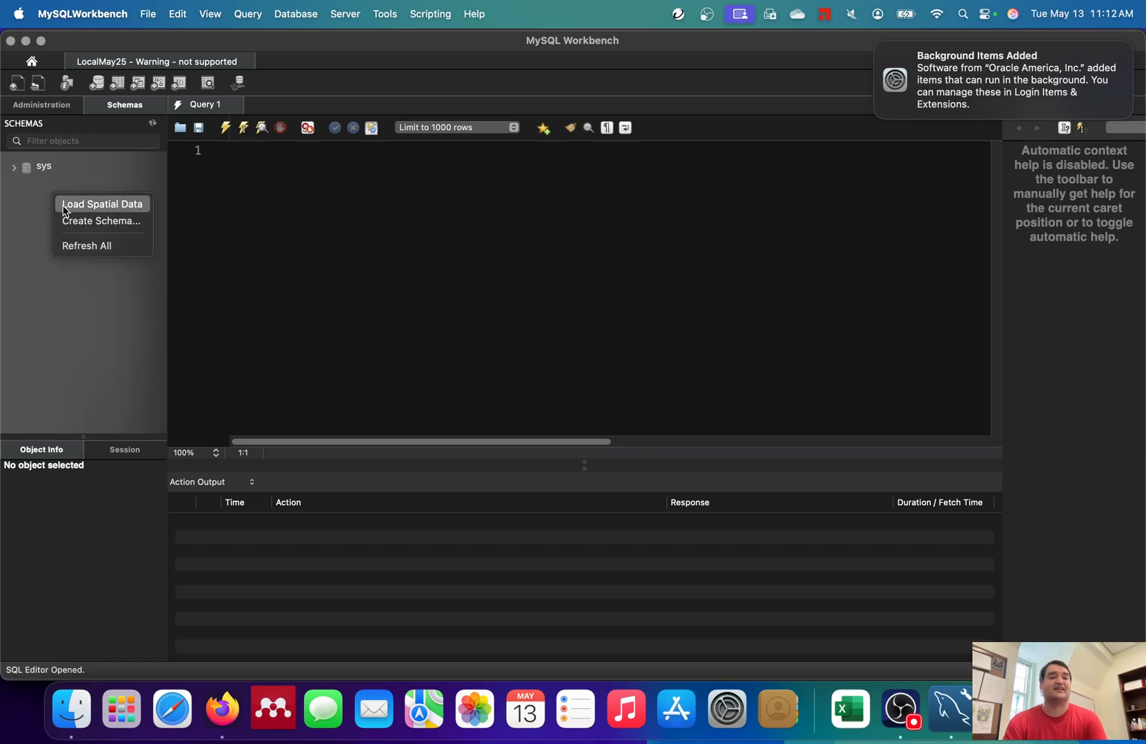
left_click(78, 224)
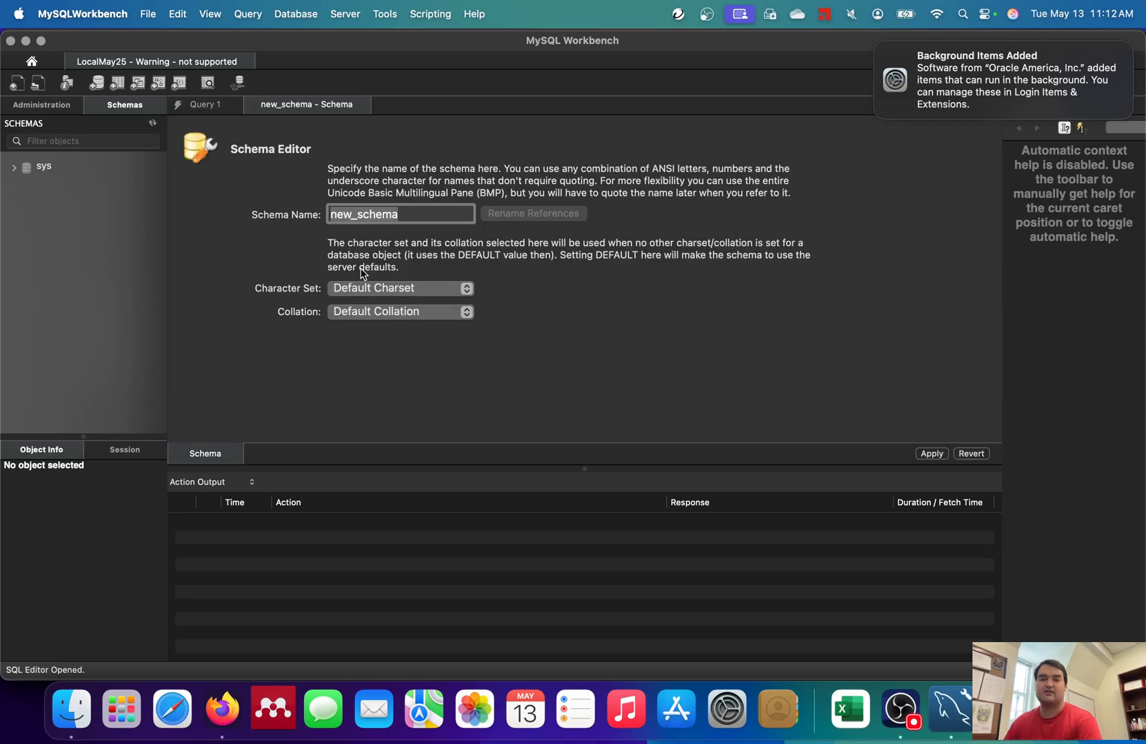
- Name the new schema 'OfficeTime' and apply its CREATE SCHEMA script to the server
type("Office")
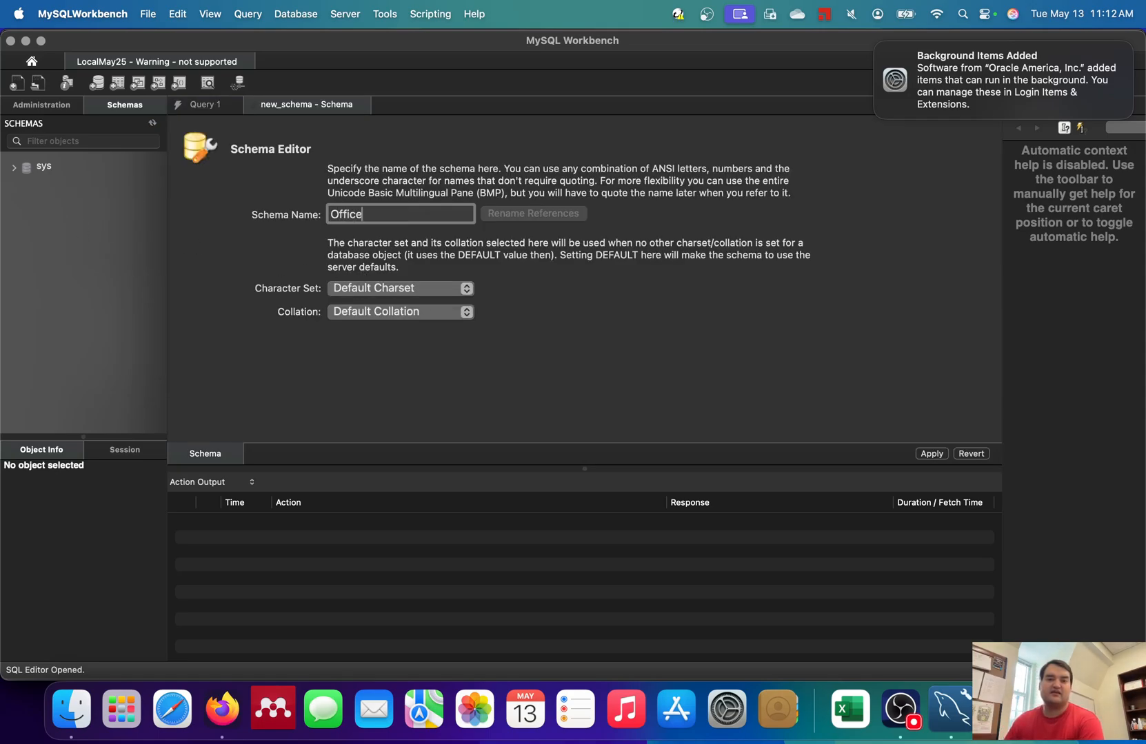
type("Time")
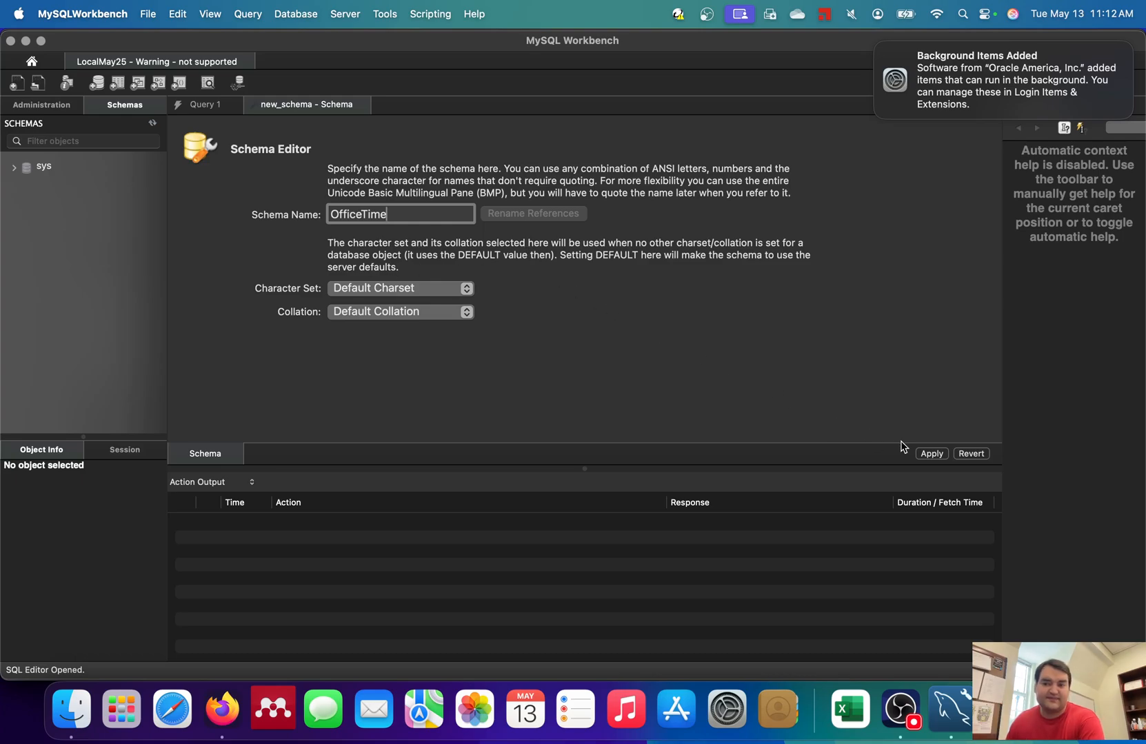
left_click(928, 454)
left_click(854, 538)
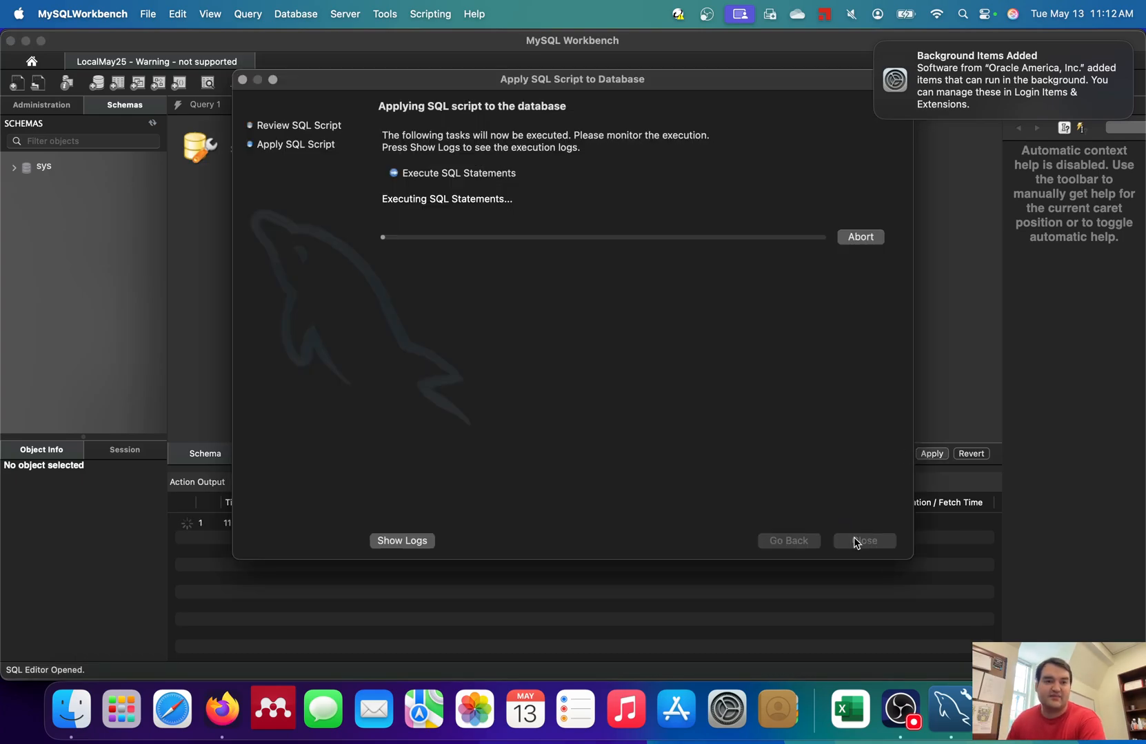
left_click(872, 542)
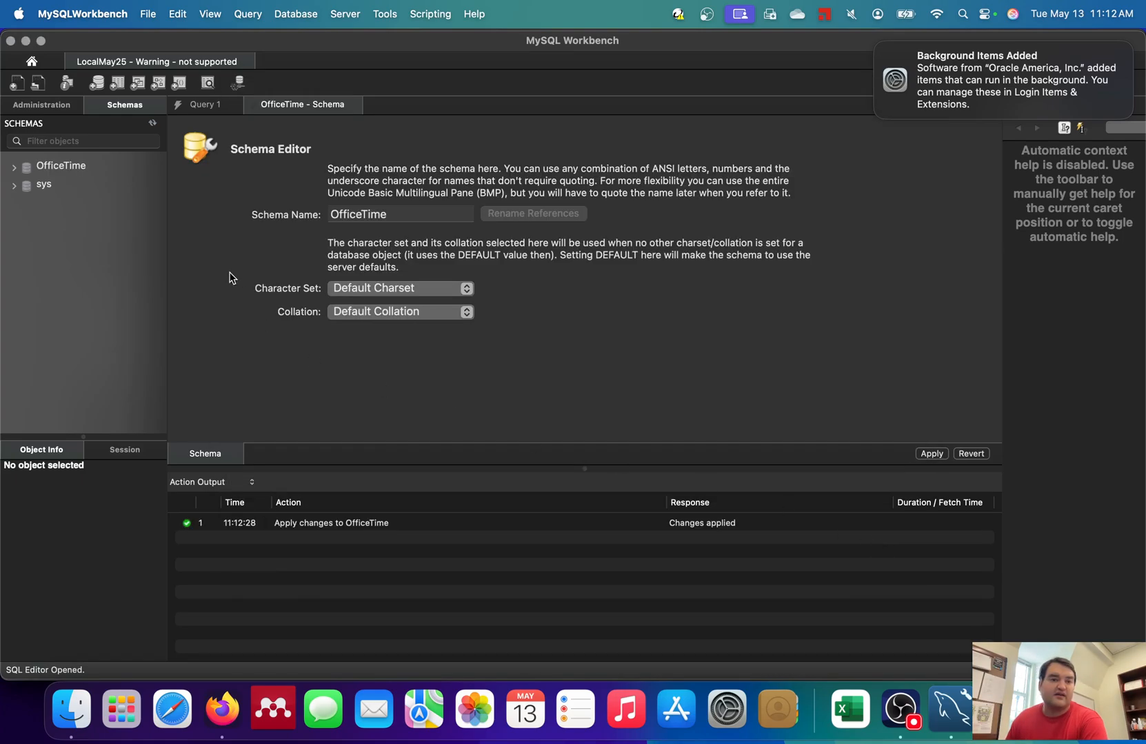
- Set OfficeTime as the default schema
right_click(61, 169)
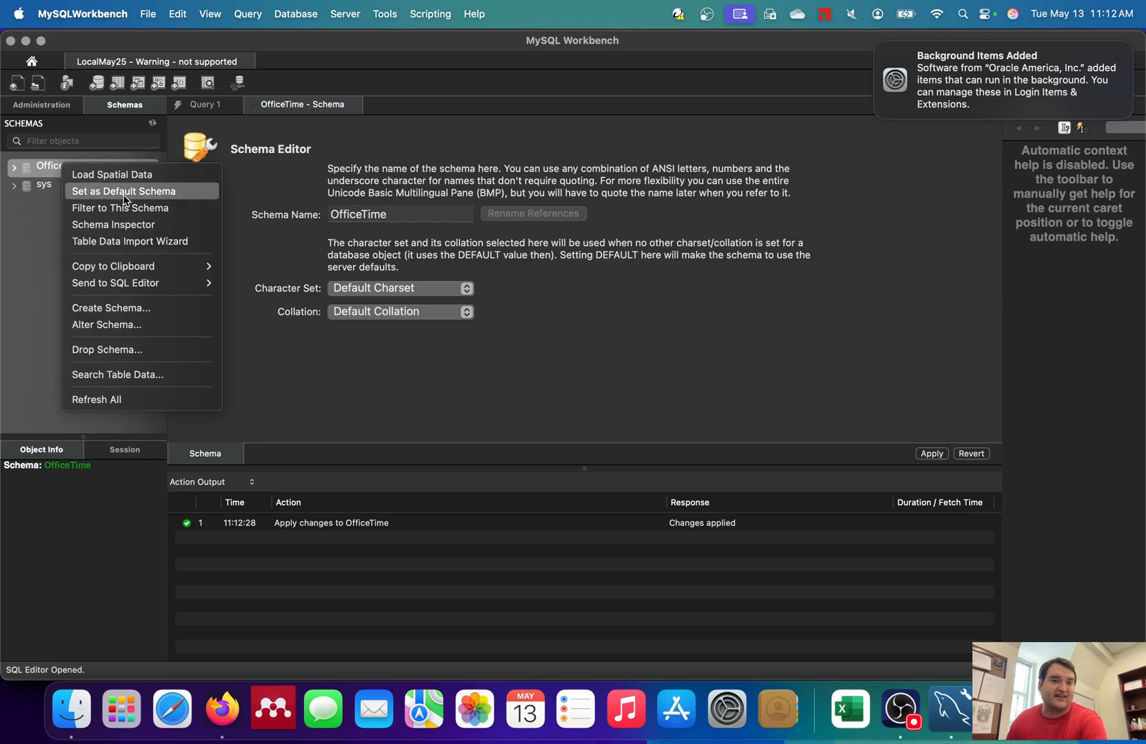
left_click(89, 191)
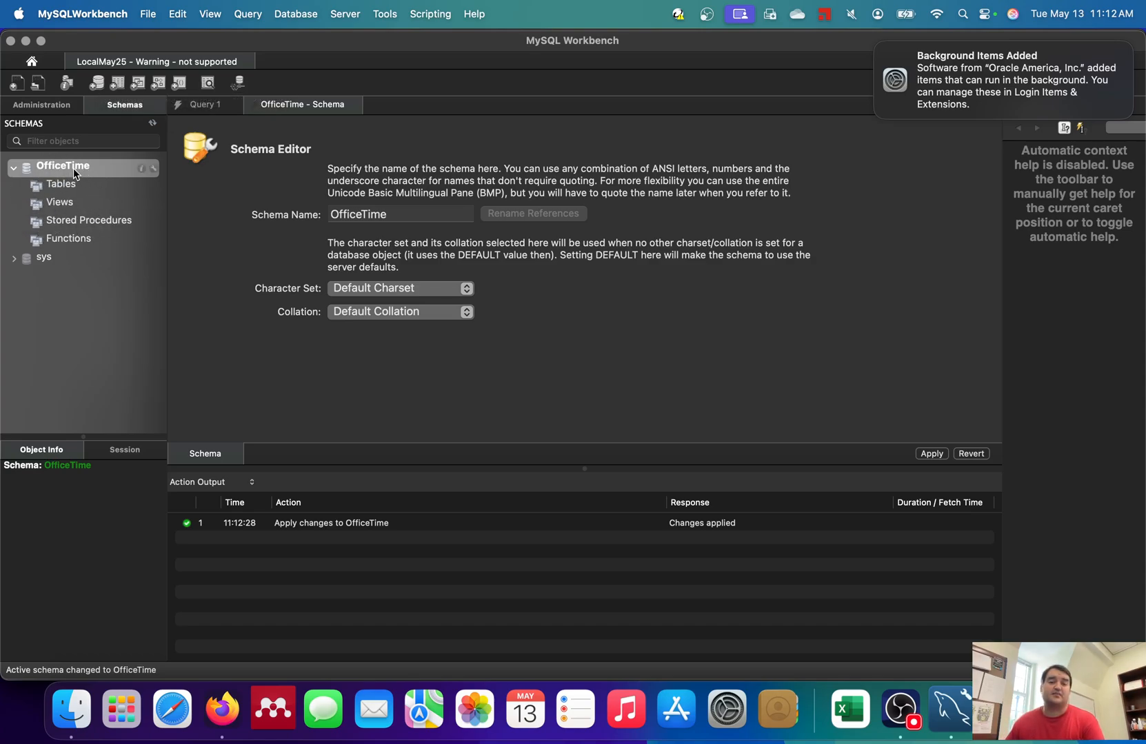
left_click(876, 45)
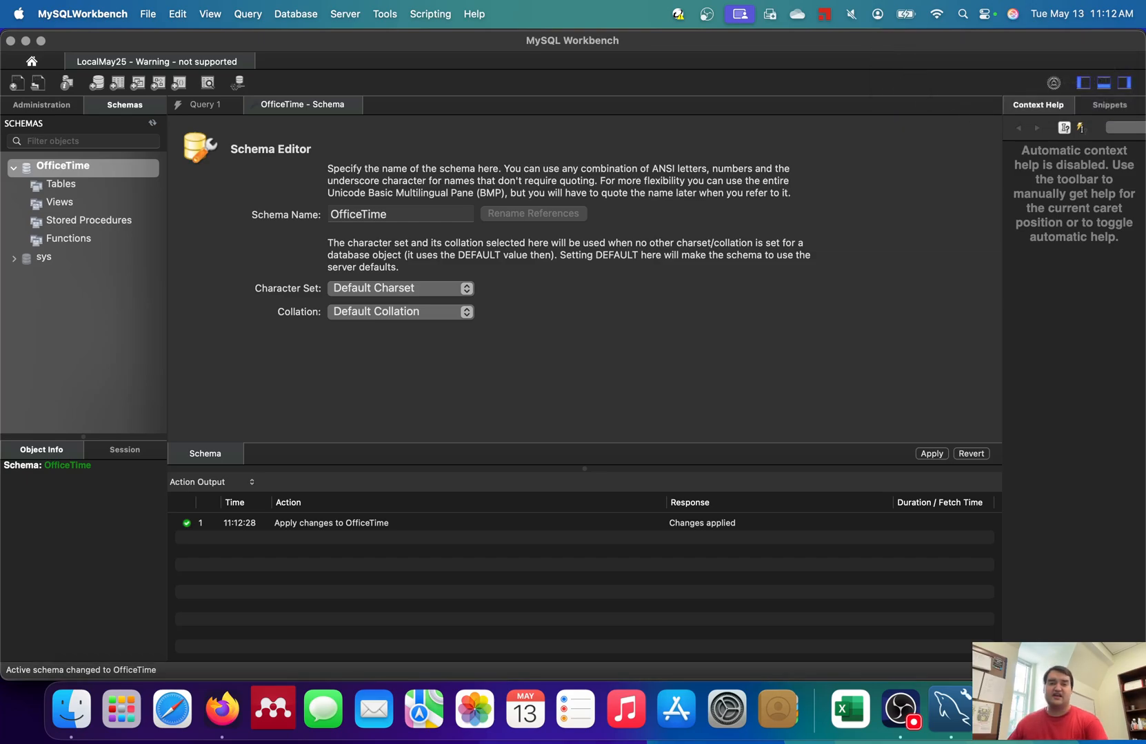